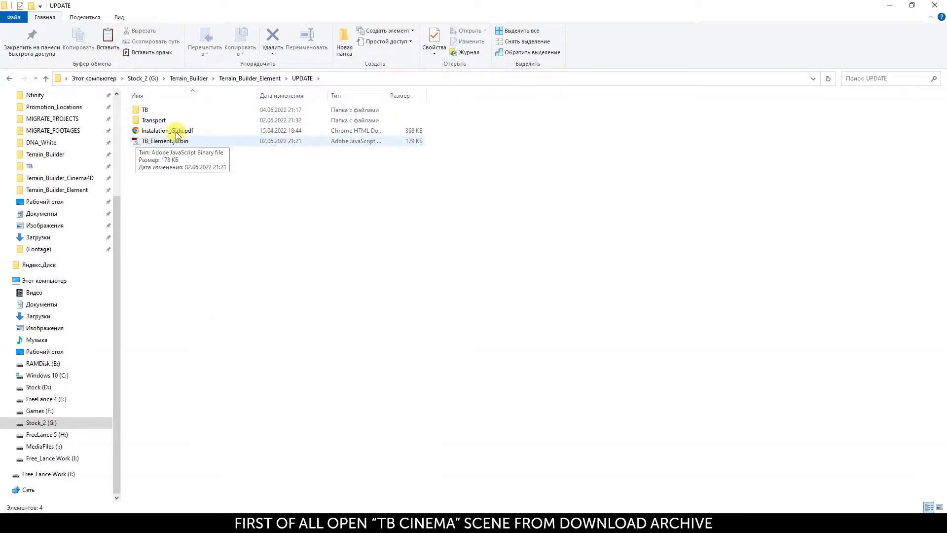
Open tb_cinema.c4d from the downloaded TB folder in Cinema 4D
{"action": "double_click", "coordinate": [156, 109]}
{"action": "left_click", "coordinate": [156, 173]}
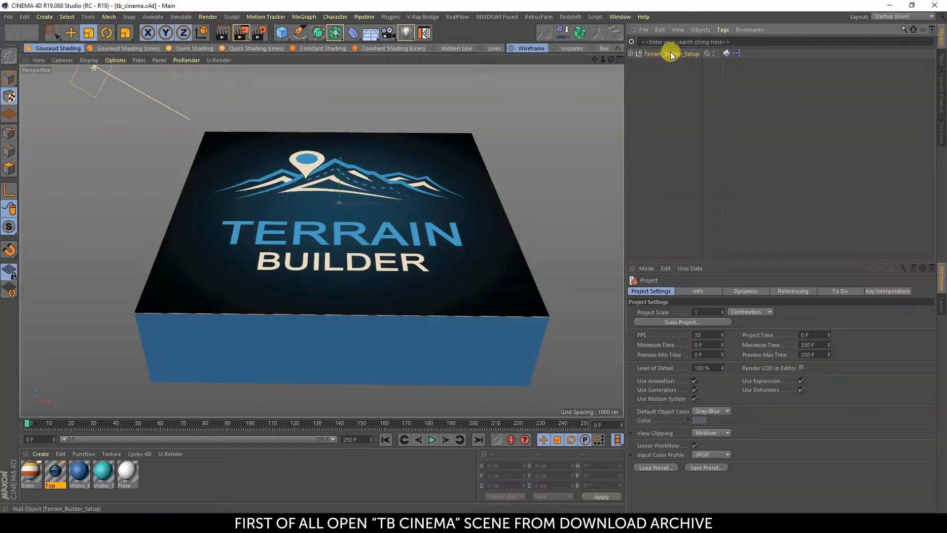
Set Terrain_Builder_Setup's Terrain Builder Element edit mode to Cinema4D
{"action": "left_click", "coordinate": [670, 55]}
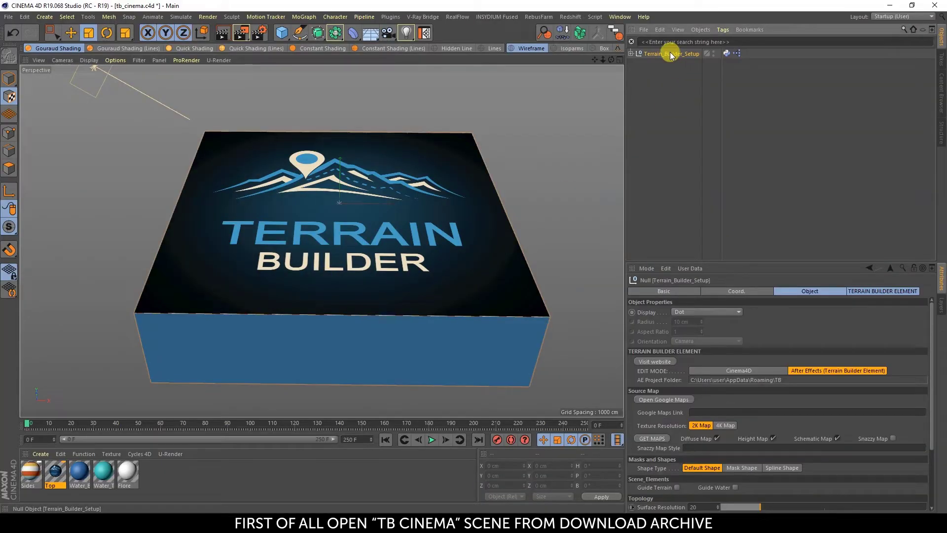
{"action": "left_click", "coordinate": [863, 291]}
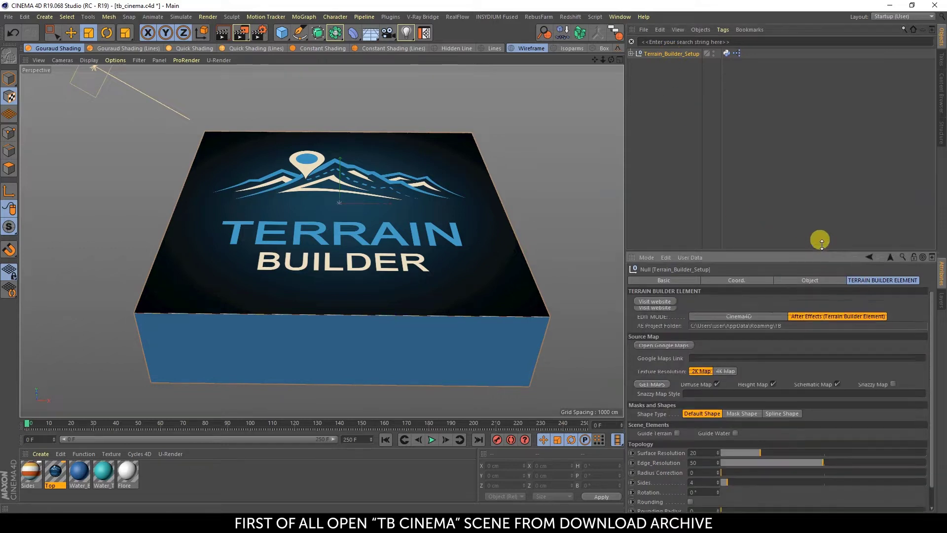
{"action": "left_click_drag", "start_coordinate": [822, 260], "coordinate": [786, 211]}
{"action": "left_click", "coordinate": [741, 242]}
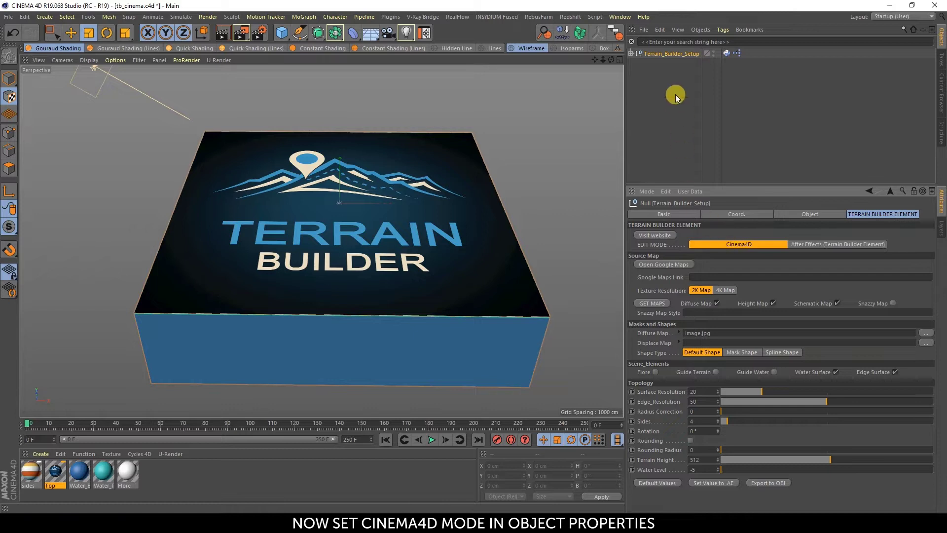
Save the setup as the Terrain_Builder_Setup object preset
{"action": "left_click", "coordinate": [645, 30]}
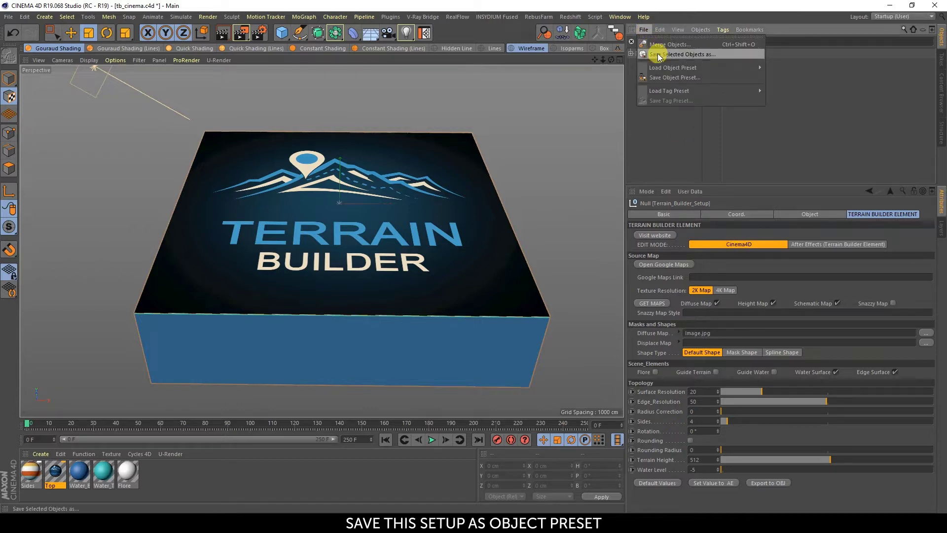
{"action": "left_click", "coordinate": [668, 77]}
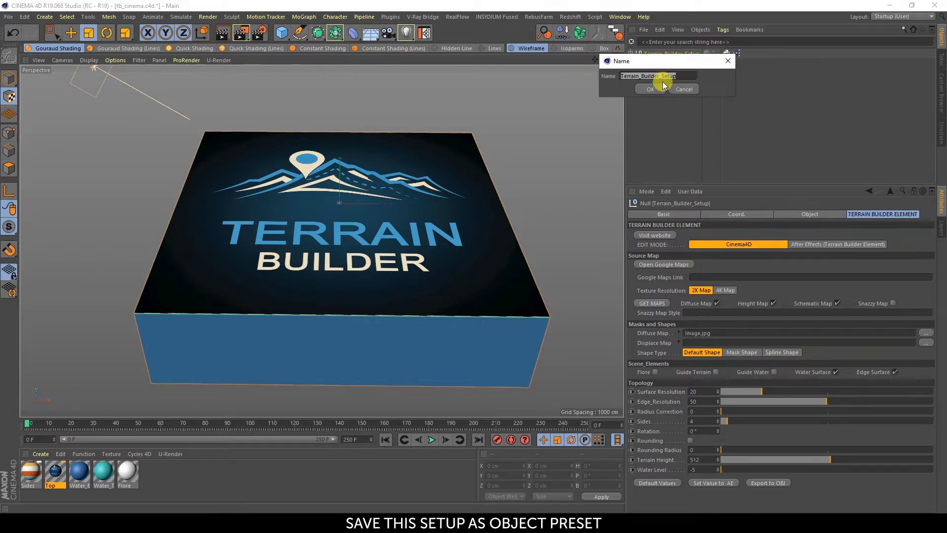
{"action": "left_click", "coordinate": [655, 94]}
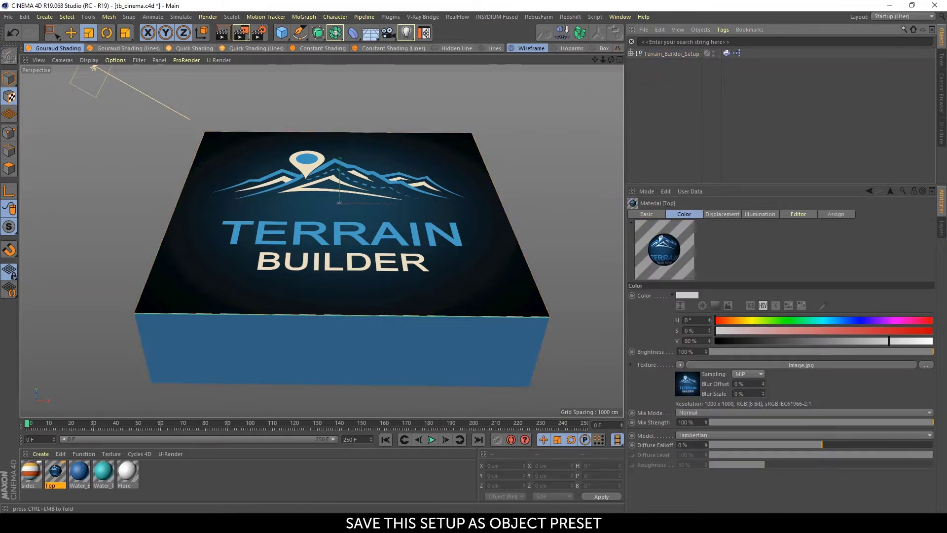
Create a new project, load the Terrain_Builder_Setup object preset, and orbit to view it
{"action": "left_click", "coordinate": [8, 16]}
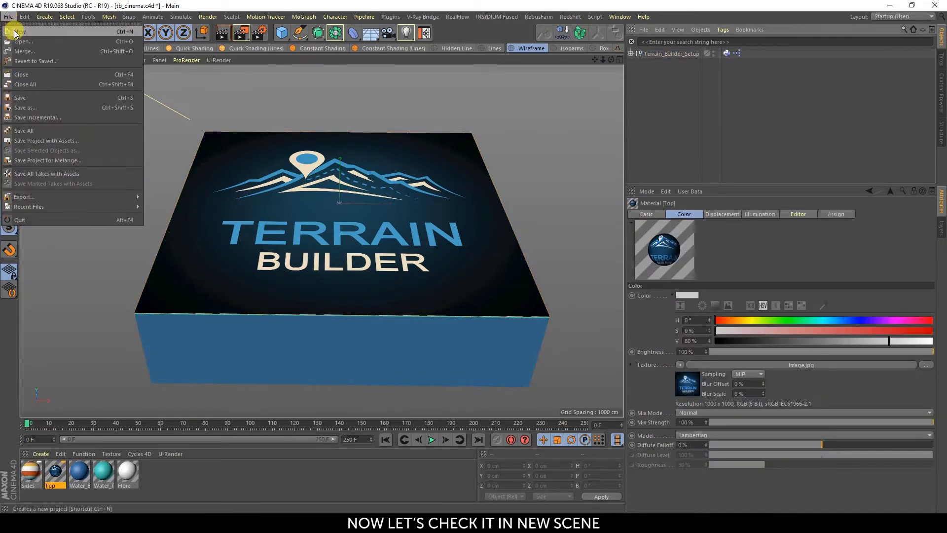
{"action": "left_click", "coordinate": [30, 31]}
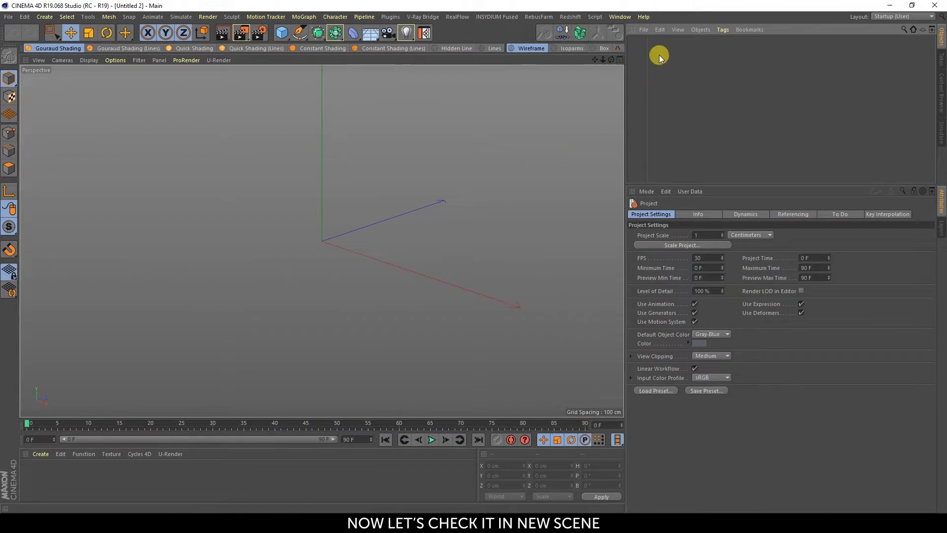
{"action": "left_click", "coordinate": [643, 30]}
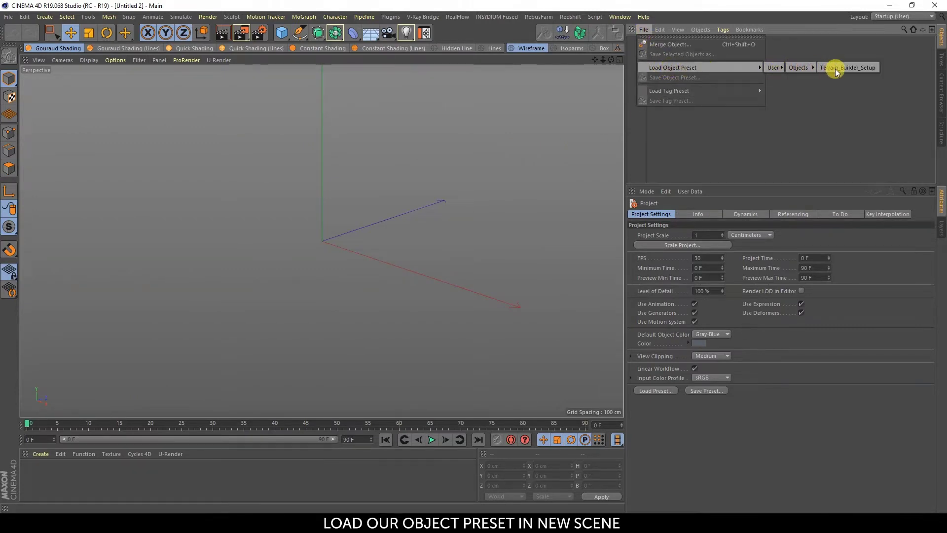
{"action": "left_click", "coordinate": [836, 69]}
{"action": "scroll", "coordinate": [308, 267], "scroll_direction": "down", "scroll_amount": 5}
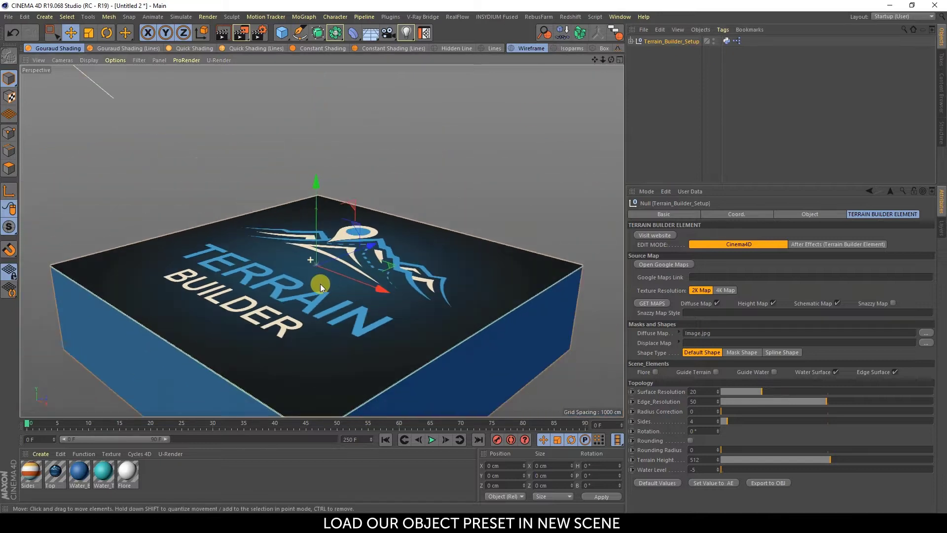
{"action": "mouse_move", "coordinate": [320, 283]}
{"action": "left_mouse_down", "text": "alt"}
{"action": "mouse_move", "coordinate": [304, 289]}
{"action": "mouse_move", "coordinate": [370, 304]}
{"action": "mouse_move", "coordinate": [376, 258]}
{"action": "mouse_move", "coordinate": [355, 251]}
{"action": "mouse_move", "coordinate": [376, 252]}
{"action": "left_mouse_up", "text": "alt"}
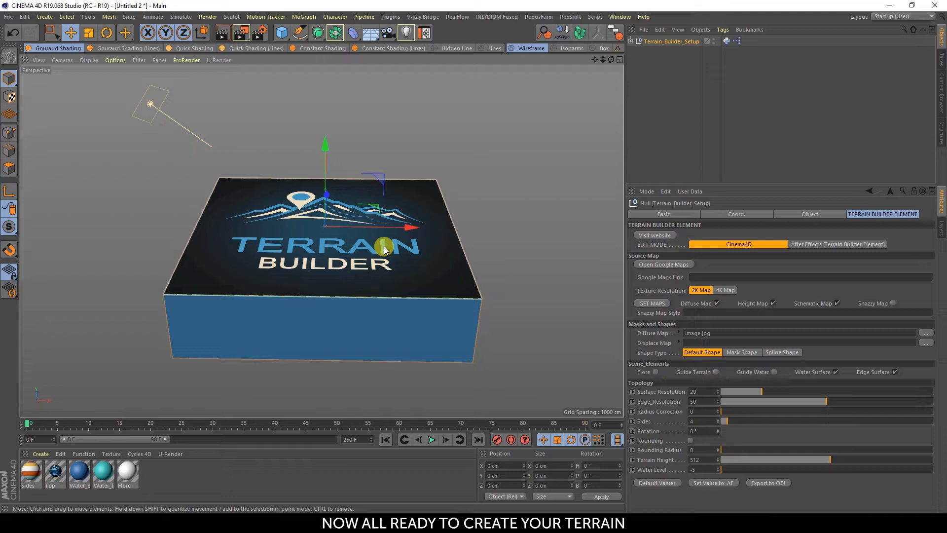
Frame the Pyrenees in Google Maps' schematic map view and copy the page link
{"action": "left_click", "coordinate": [641, 269]}
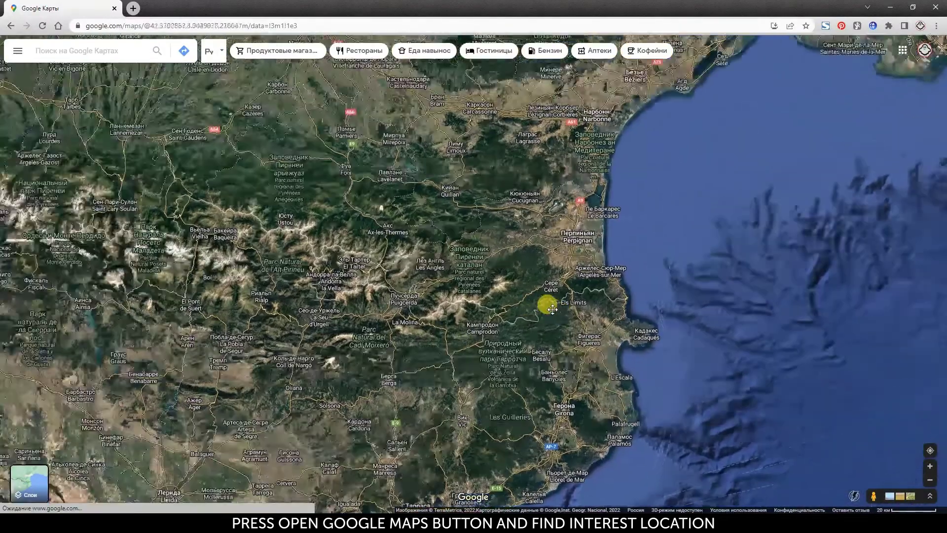
{"action": "scroll", "coordinate": [551, 309], "scroll_direction": "up", "scroll_amount": 5}
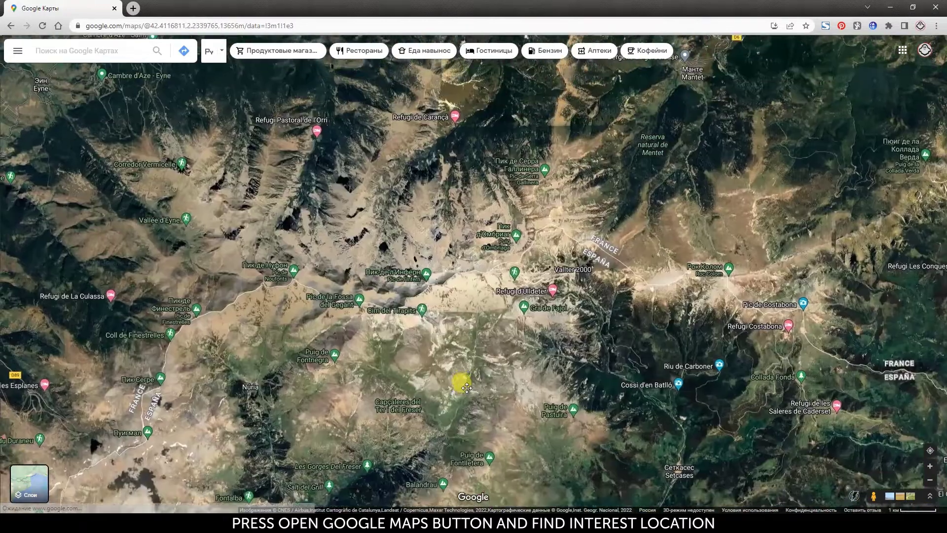
{"action": "left_click_drag", "start_coordinate": [465, 386], "coordinate": [480, 417]}
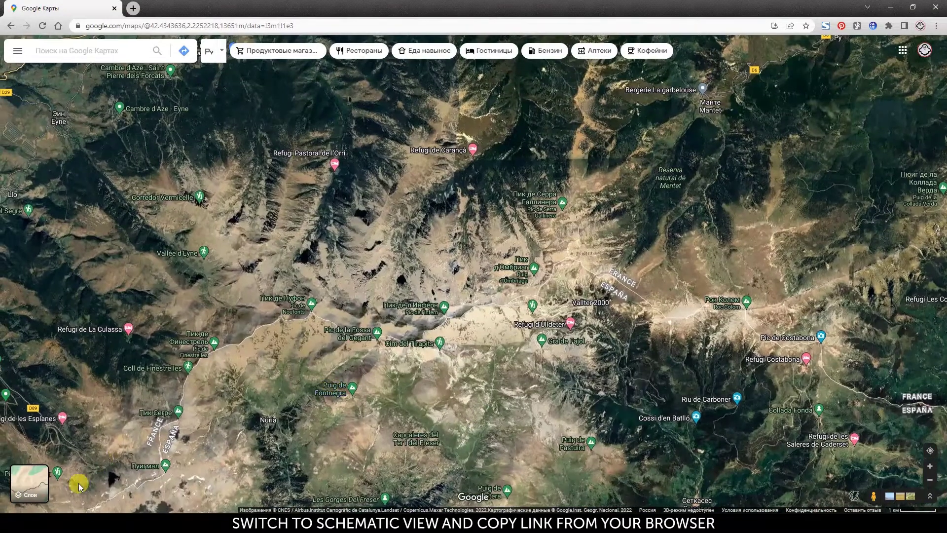
{"action": "left_click", "coordinate": [43, 480]}
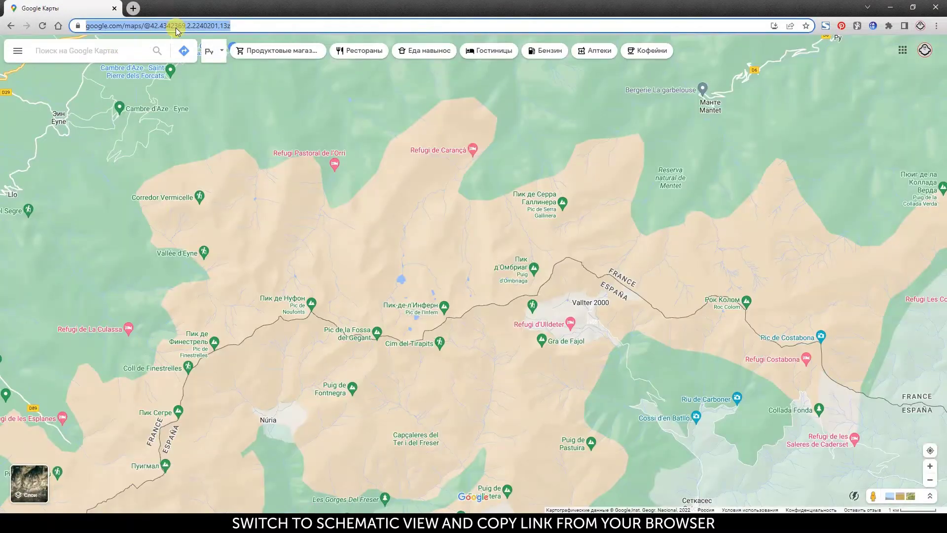
{"action": "left_click", "coordinate": [149, 25]}
{"action": "right_click", "coordinate": [176, 25]}
{"action": "left_click", "coordinate": [213, 95]}
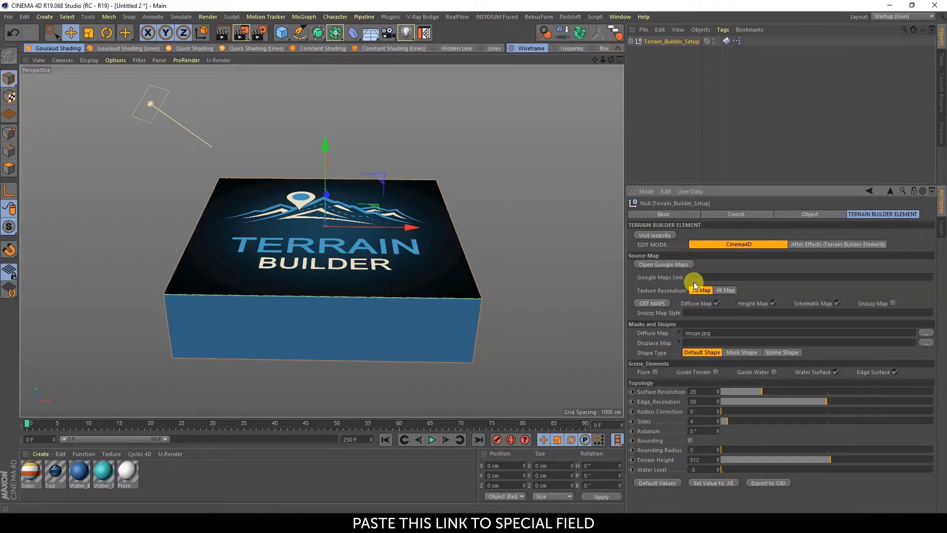
Paste the copied Pyrenees map link into the Google Maps Link field
{"action": "right_click", "coordinate": [698, 276]}
{"action": "left_click", "coordinate": [708, 301]}
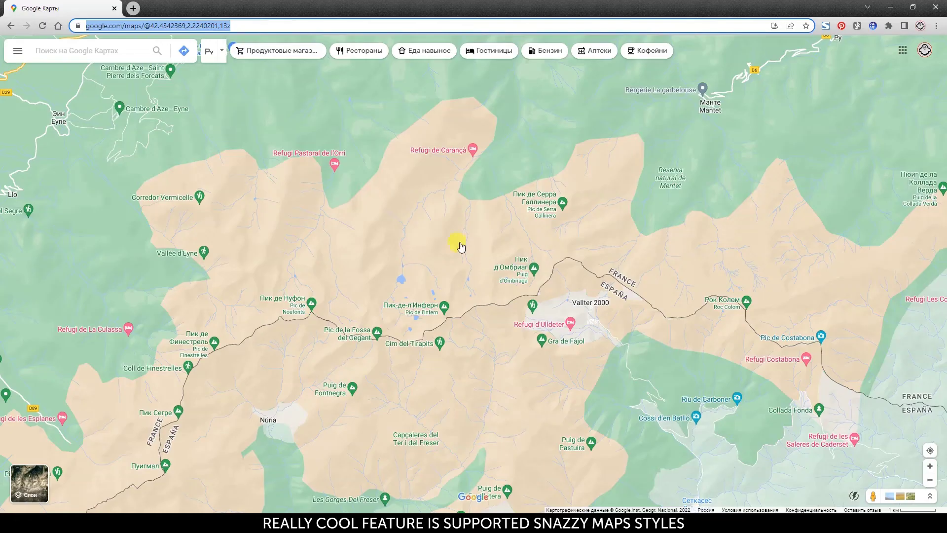
Search the web for Snazzy Maps in a new browser tab
{"action": "left_click", "coordinate": [130, 8]}
{"action": "left_click", "coordinate": [107, 24]}
{"action": "mouse_move", "coordinate": [136, 43]}
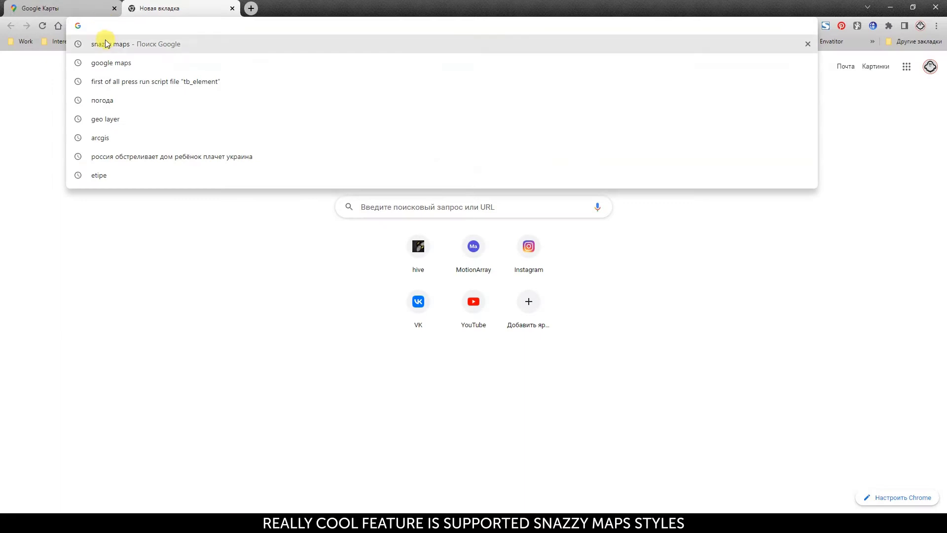
{"action": "left_click", "coordinate": [107, 44]}
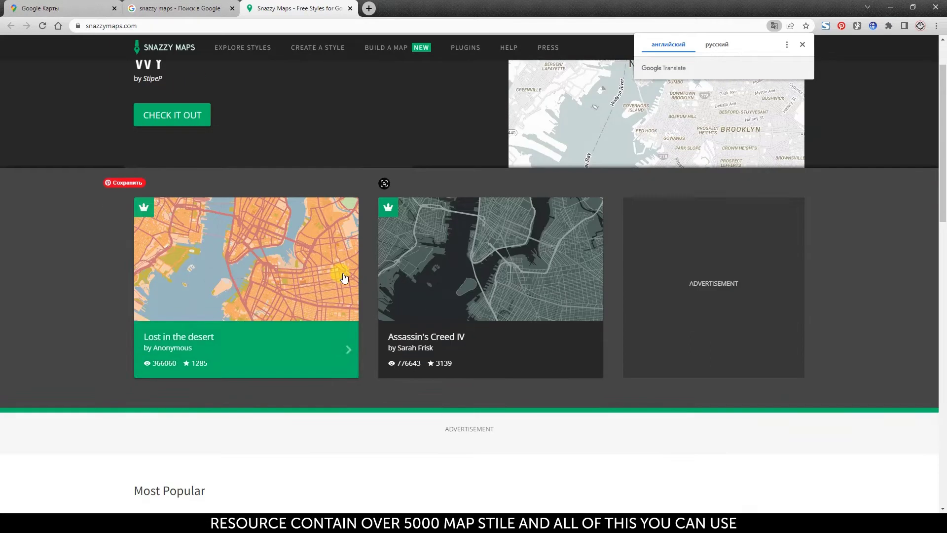
{"action": "scroll", "coordinate": [345, 274], "scroll_direction": "down", "scroll_amount": 2}
{"action": "scroll", "coordinate": [375, 282], "scroll_direction": "down", "scroll_amount": 2}
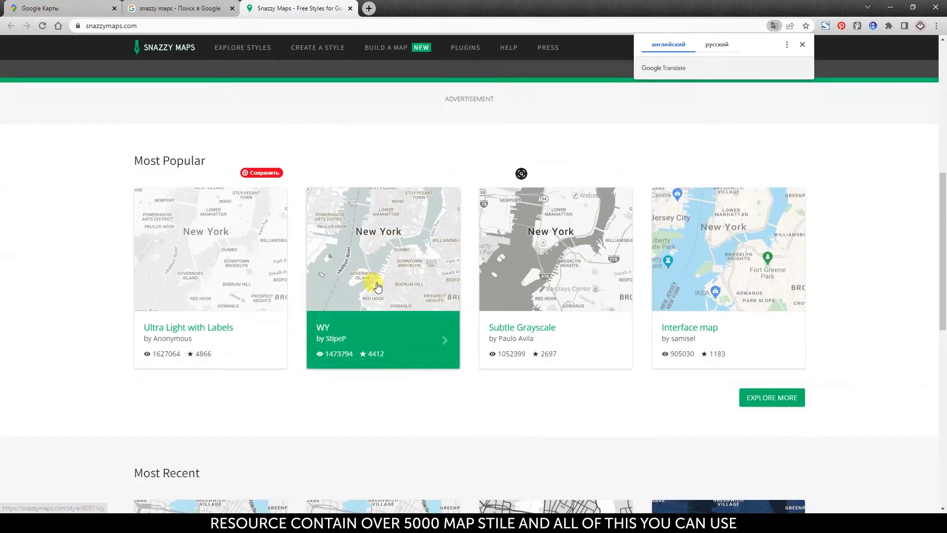
Page through Snazzy Maps' popular styles, from page 5 to page 9
{"action": "left_click", "coordinate": [772, 397]}
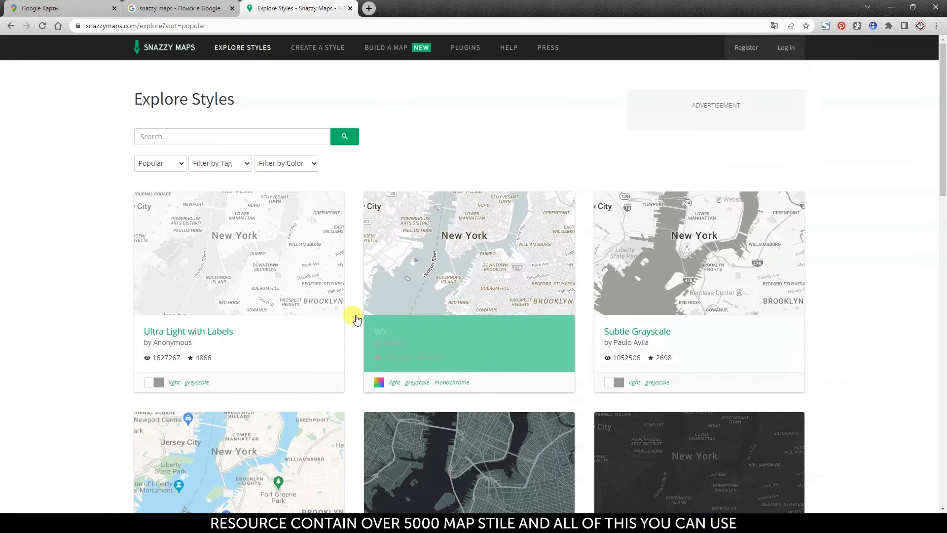
{"action": "scroll", "coordinate": [127, 297], "scroll_direction": "down", "scroll_amount": 2}
{"action": "scroll", "coordinate": [123, 300], "scroll_direction": "down", "scroll_amount": 6}
{"action": "scroll", "coordinate": [124, 300], "scroll_direction": "down", "scroll_amount": 1}
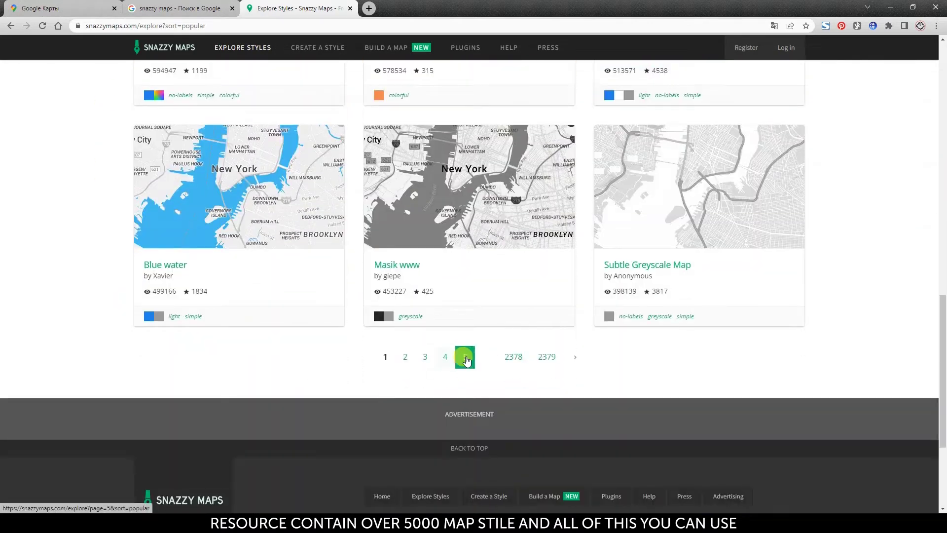
{"action": "left_click", "coordinate": [460, 355]}
{"action": "scroll", "coordinate": [461, 355], "scroll_direction": "down", "scroll_amount": 3}
{"action": "left_click", "coordinate": [461, 360]}
{"action": "scroll", "coordinate": [466, 309], "scroll_direction": "down", "scroll_amount": 5}
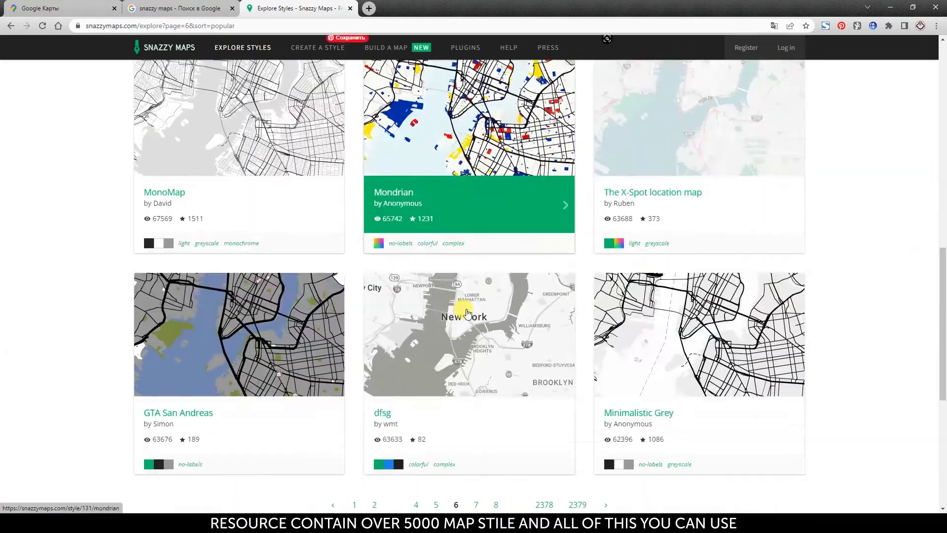
{"action": "scroll", "coordinate": [478, 269], "scroll_direction": "down", "scroll_amount": 5}
{"action": "left_click", "coordinate": [483, 271]}
{"action": "scroll", "coordinate": [487, 280], "scroll_direction": "down", "scroll_amount": 3}
{"action": "scroll", "coordinate": [487, 280], "scroll_direction": "down", "scroll_amount": 5}
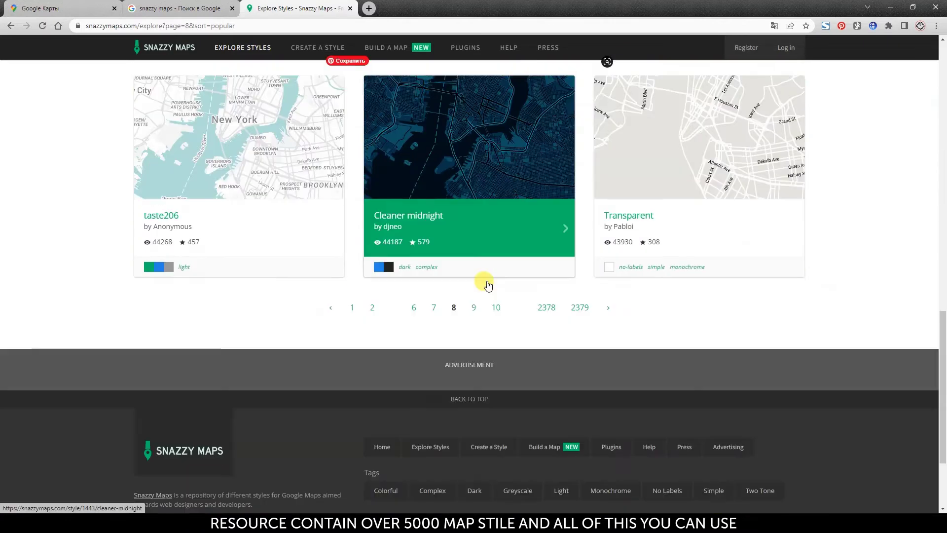
{"action": "left_click", "coordinate": [473, 307]}
Copy Dark Electric's full style code into Cinema 4D's Snazzy Map Style field
{"action": "left_click", "coordinate": [698, 256]}
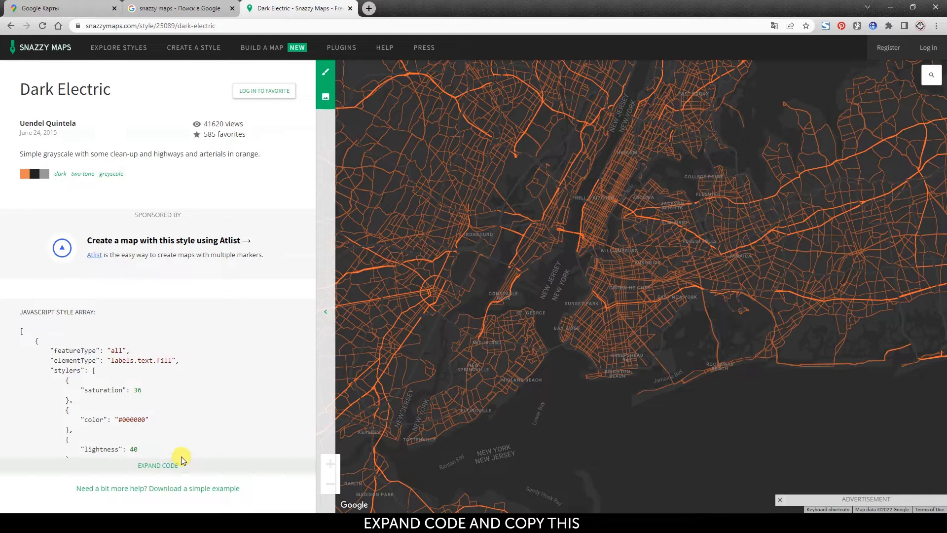
{"action": "left_click", "coordinate": [176, 463]}
{"action": "scroll", "coordinate": [173, 412], "scroll_direction": "down", "scroll_amount": 1}
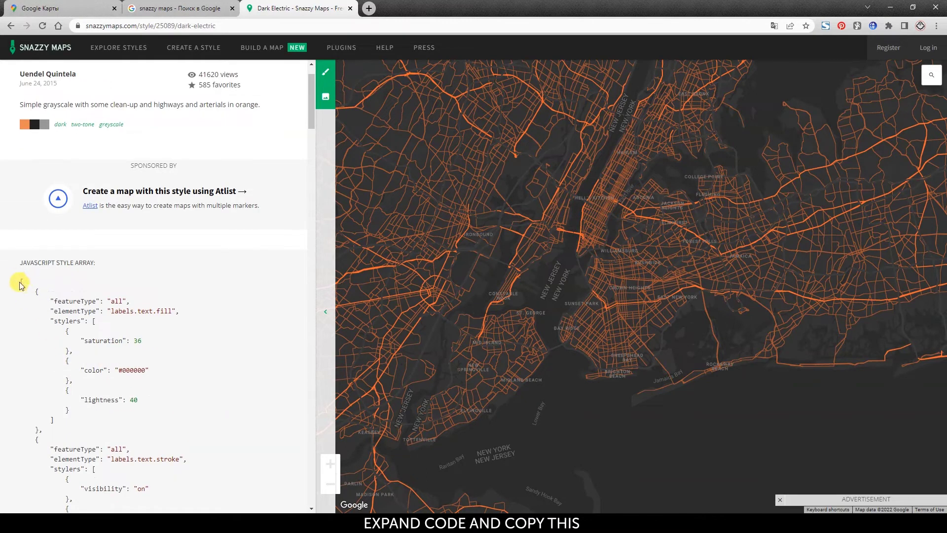
{"action": "mouse_move", "coordinate": [22, 281]}
{"action": "left_mouse_down"}
{"action": "mouse_move", "coordinate": [222, 510]}
{"action": "mouse_move", "coordinate": [129, 436]}
{"action": "left_mouse_up"}
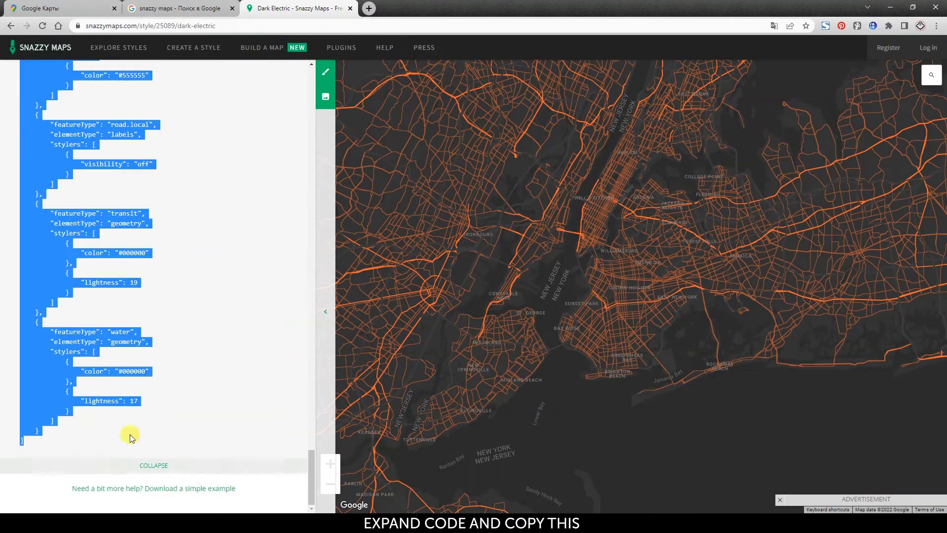
{"action": "right_click", "coordinate": [38, 295]}
{"action": "left_click", "coordinate": [96, 288]}
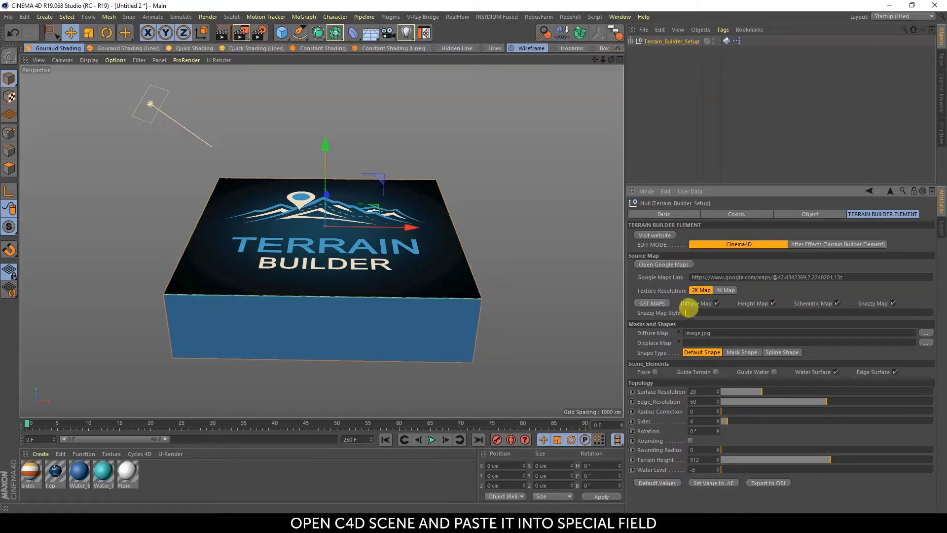
{"action": "right_click", "coordinate": [689, 312]}
{"action": "left_click", "coordinate": [704, 338]}
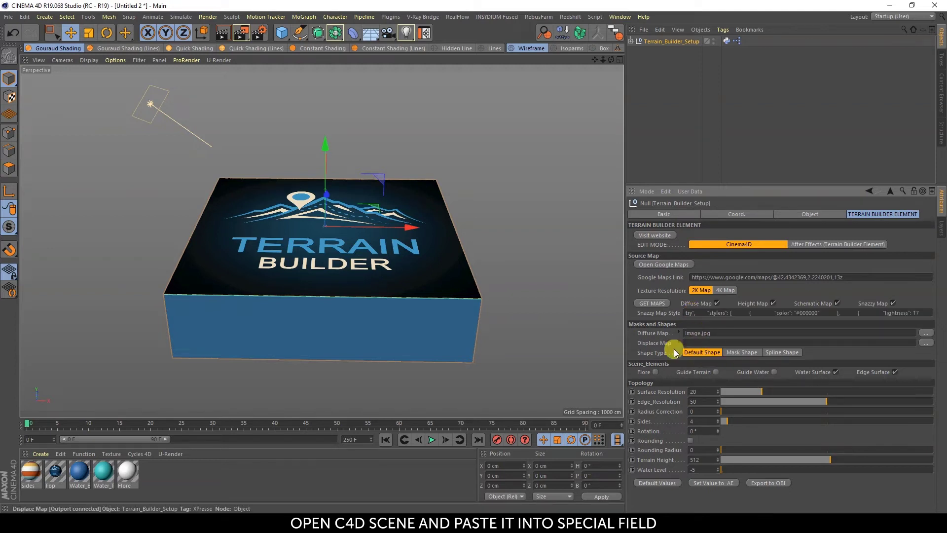
Open the map pages with GET MAPS and save the grayscale height map as Displ.png
{"action": "left_click", "coordinate": [654, 304]}
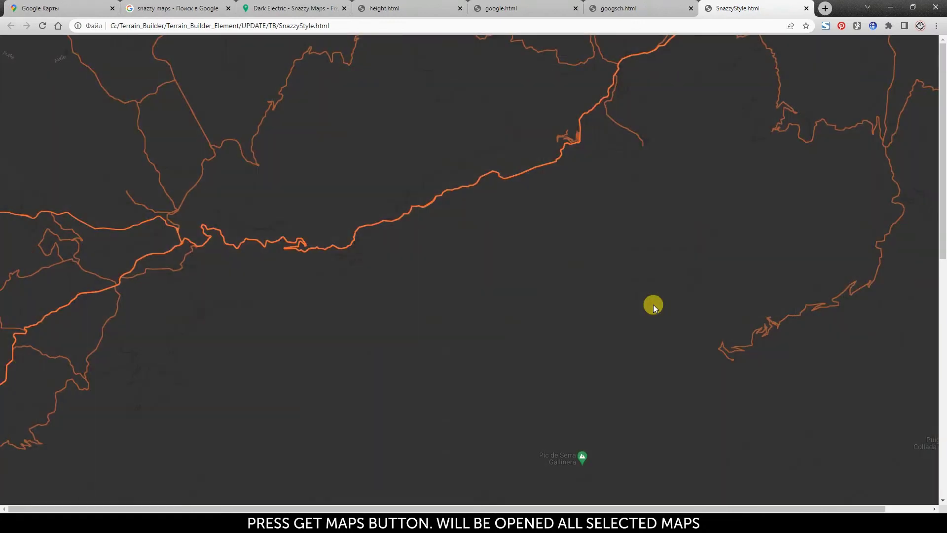
{"action": "left_click_drag", "start_coordinate": [943, 155], "coordinate": [899, 411]}
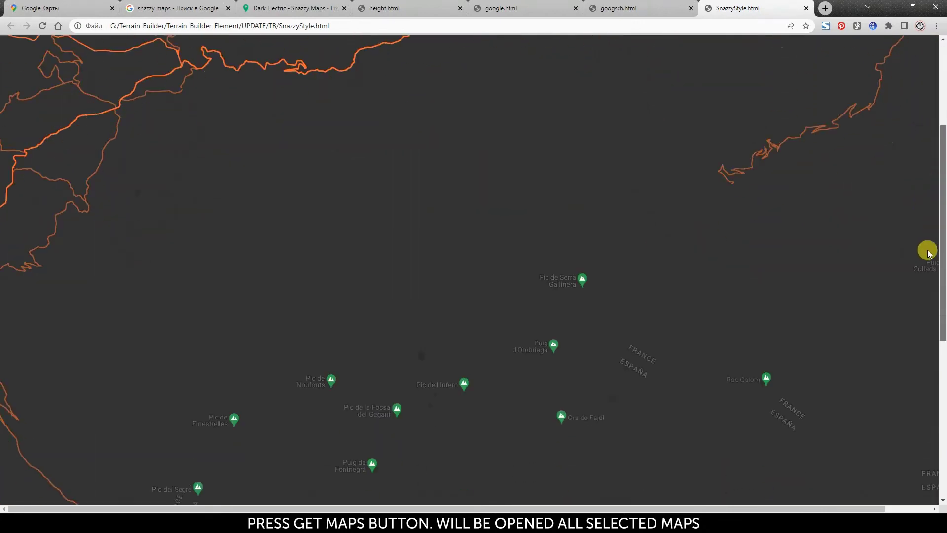
{"action": "scroll", "coordinate": [899, 411], "scroll_direction": "up", "scroll_amount": 10}
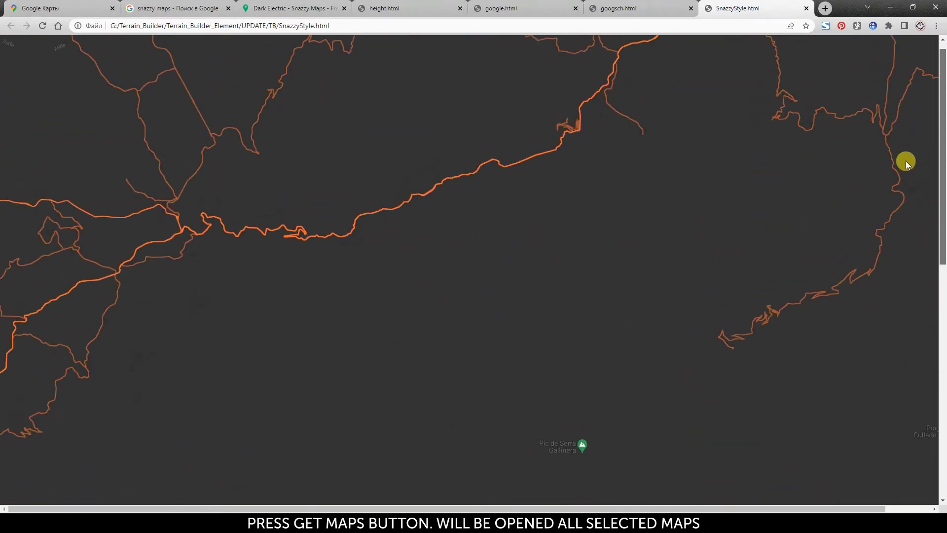
{"action": "left_click", "coordinate": [613, 16]}
{"action": "left_click", "coordinate": [516, 9]}
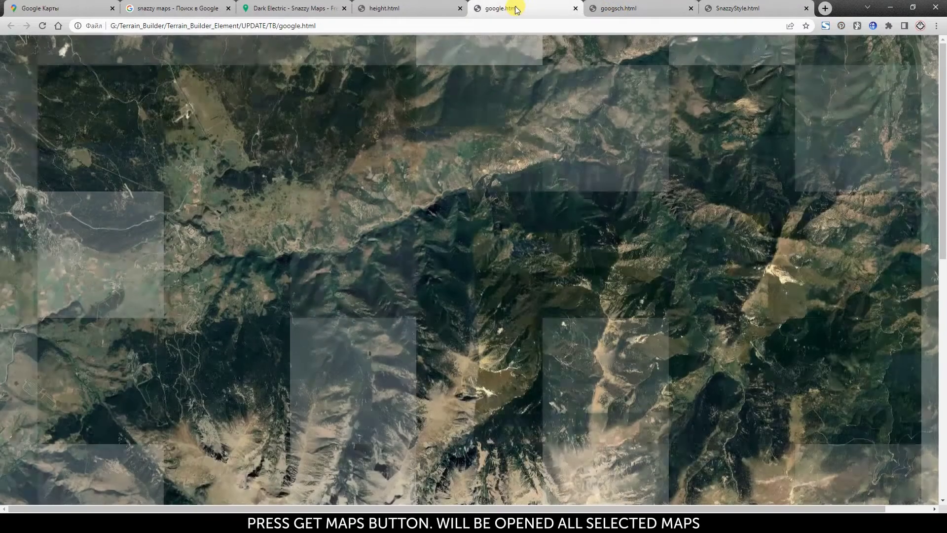
{"action": "left_click", "coordinate": [439, 6]}
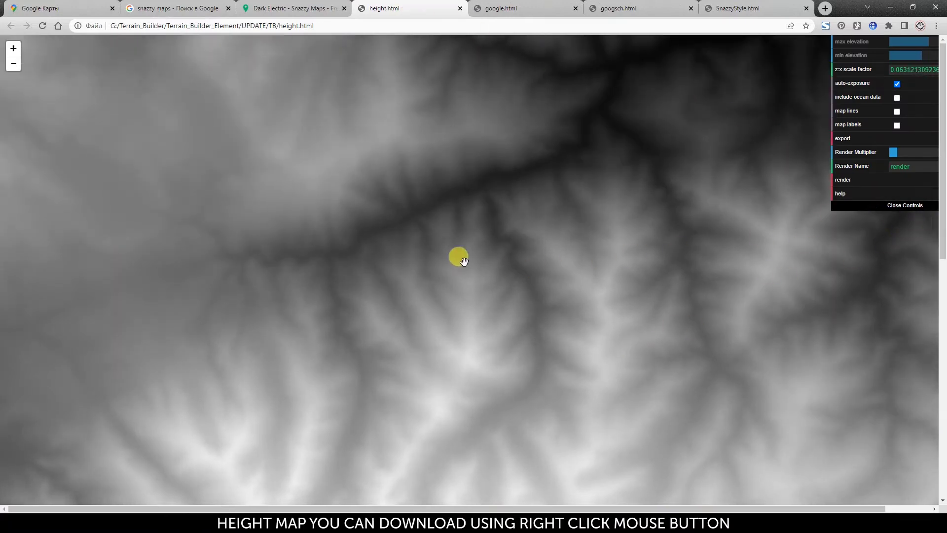
{"action": "right_click", "coordinate": [475, 262]}
{"action": "left_click", "coordinate": [515, 271]}
{"action": "type", "text": "Displ"}
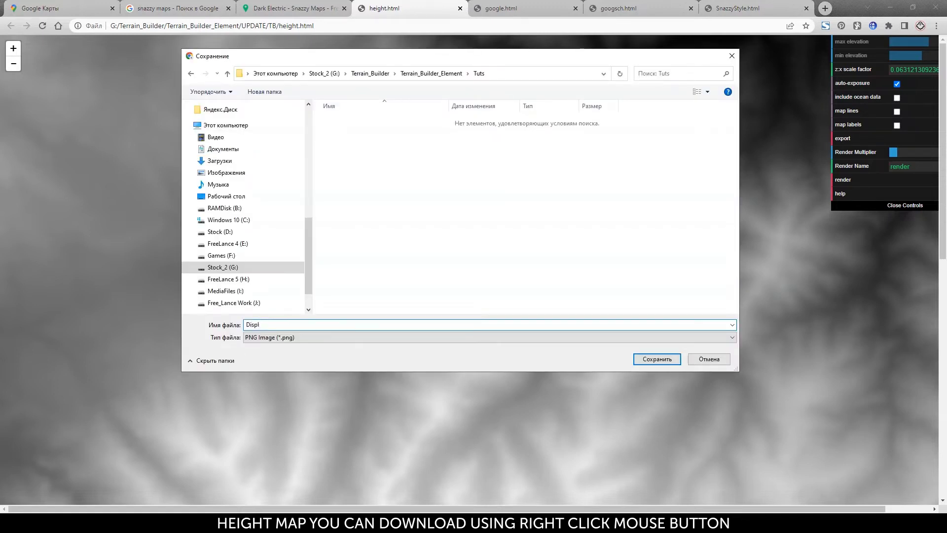
{"action": "key", "text": "Return"}
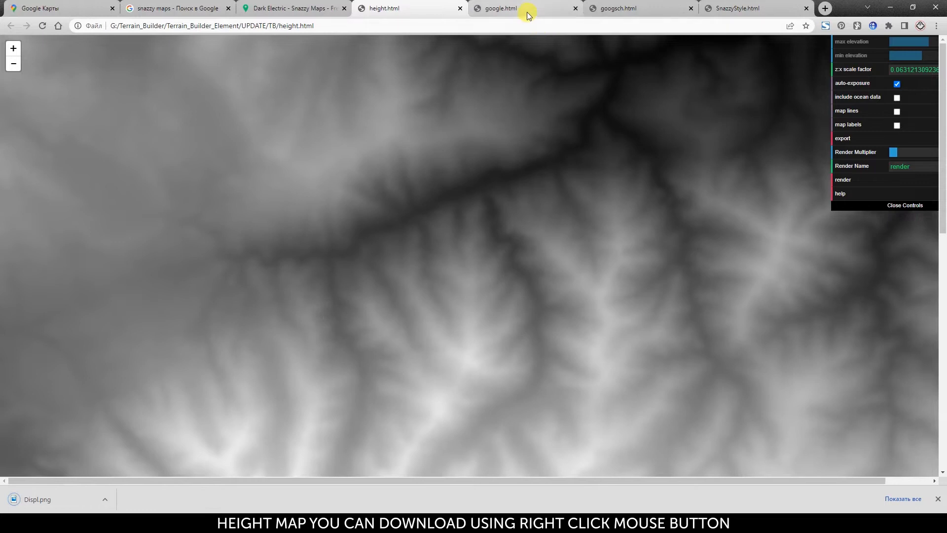
Capture the full satellite map page with FireShot and save it as Diff
{"action": "left_click", "coordinate": [522, 11]}
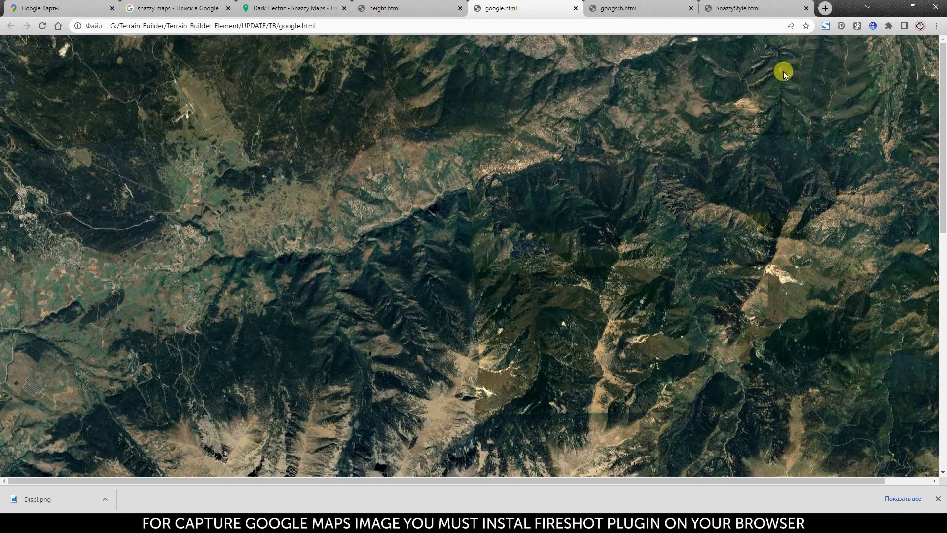
{"action": "left_click", "coordinate": [824, 28]}
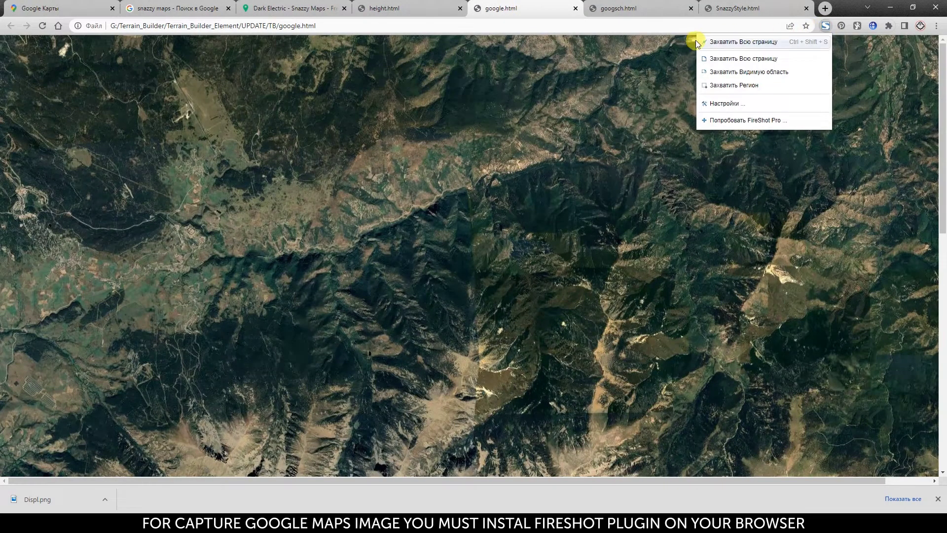
{"action": "left_click", "coordinate": [746, 43]}
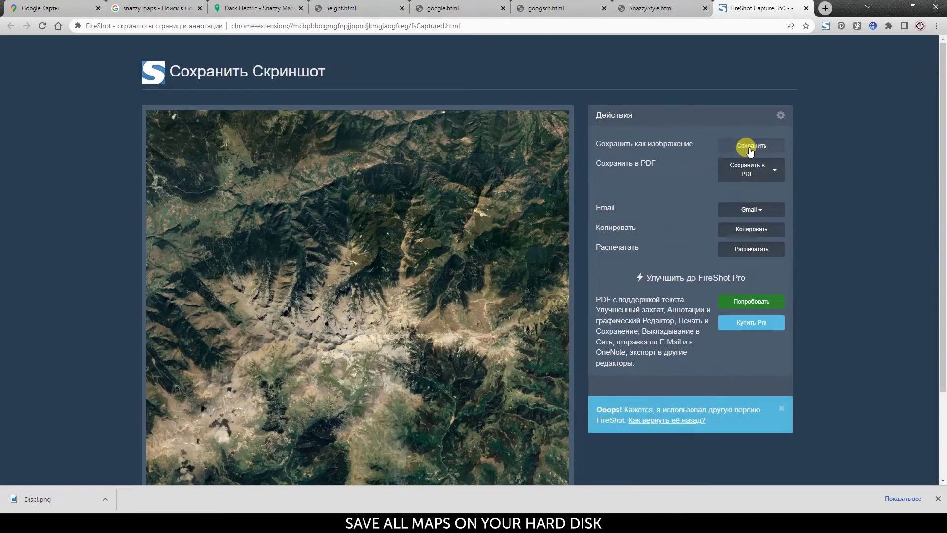
{"action": "left_click", "coordinate": [750, 145]}
{"action": "type", "text": "Tex"}
{"action": "key", "text": "Return"}
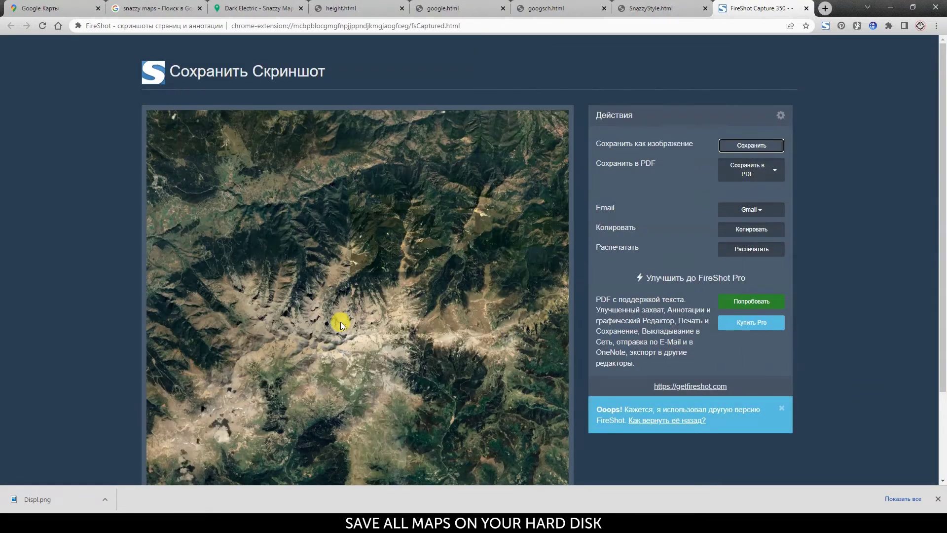
Capture the full schematic map page and save it as Schematic
{"action": "left_click", "coordinate": [551, 9]}
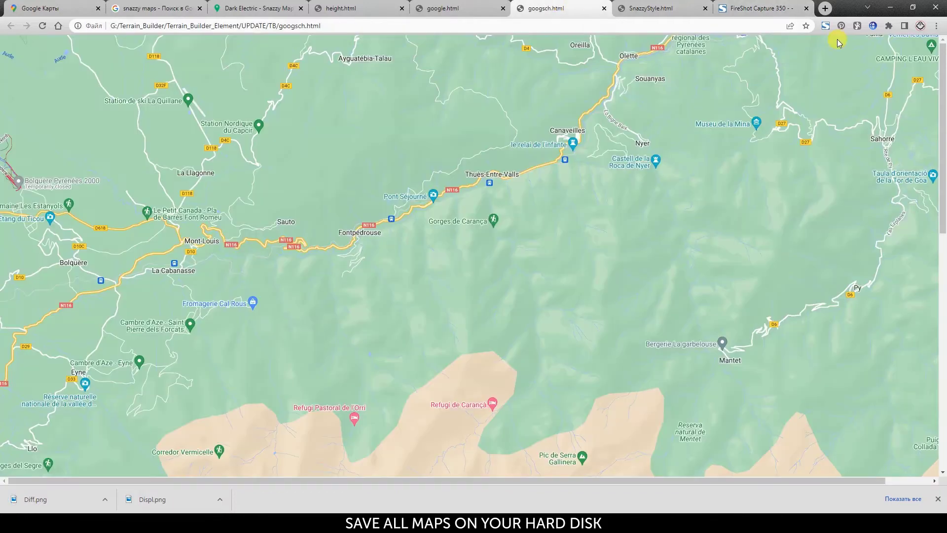
{"action": "left_click", "coordinate": [825, 25]}
{"action": "left_click", "coordinate": [799, 40]}
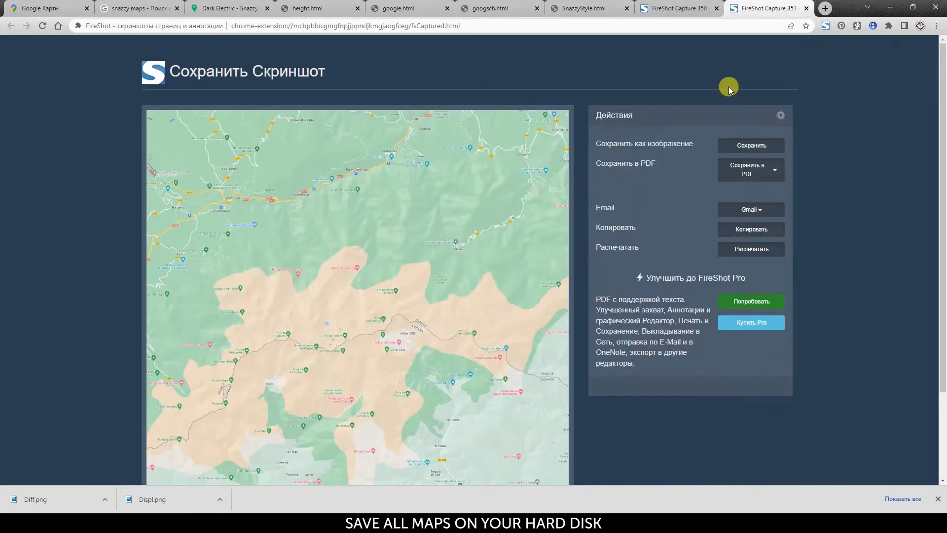
{"action": "left_click", "coordinate": [749, 145]}
{"action": "type", "text": "S"}
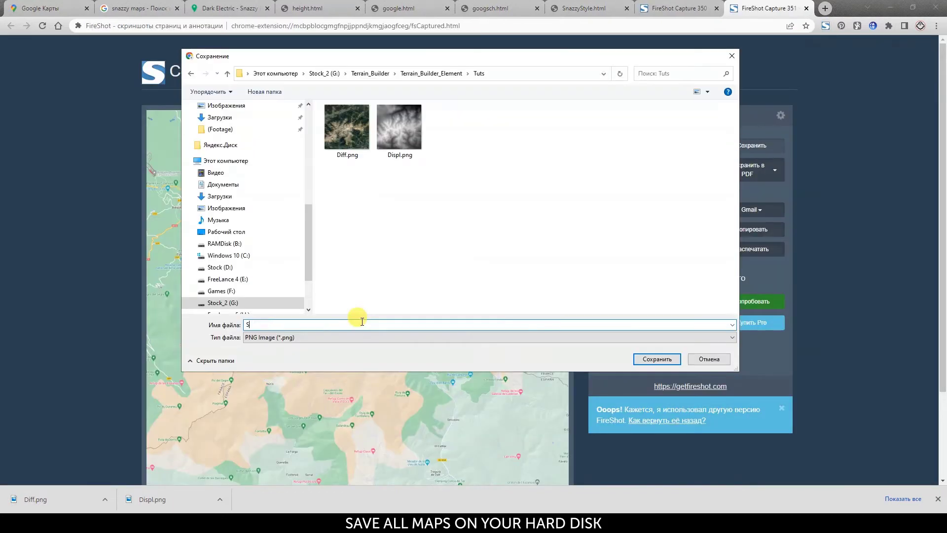
{"action": "type", "text": "ic"}
{"action": "key", "text": "Return"}
Capture the full Snazzy-styled map page and save it as Snazzy
{"action": "left_click", "coordinate": [585, 9]}
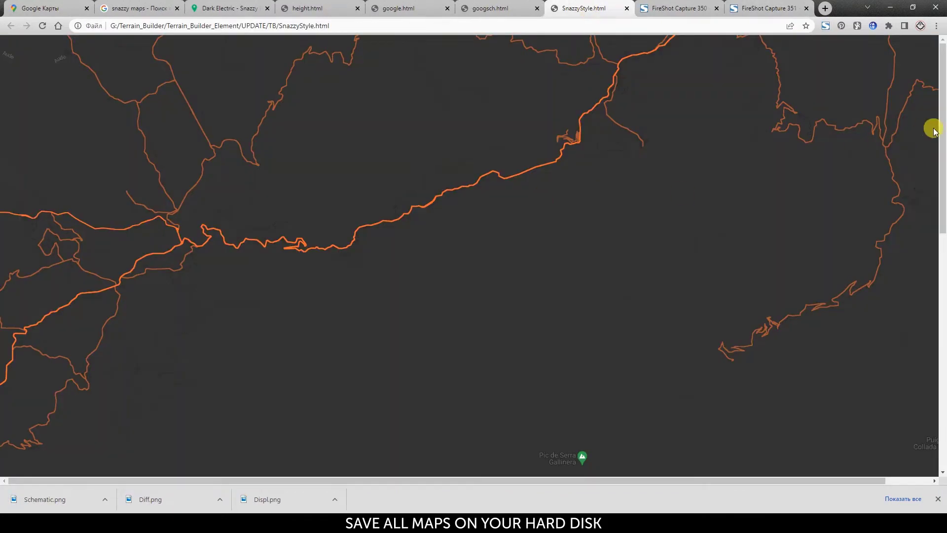
{"action": "left_click", "coordinate": [825, 25]}
{"action": "left_click", "coordinate": [799, 40]}
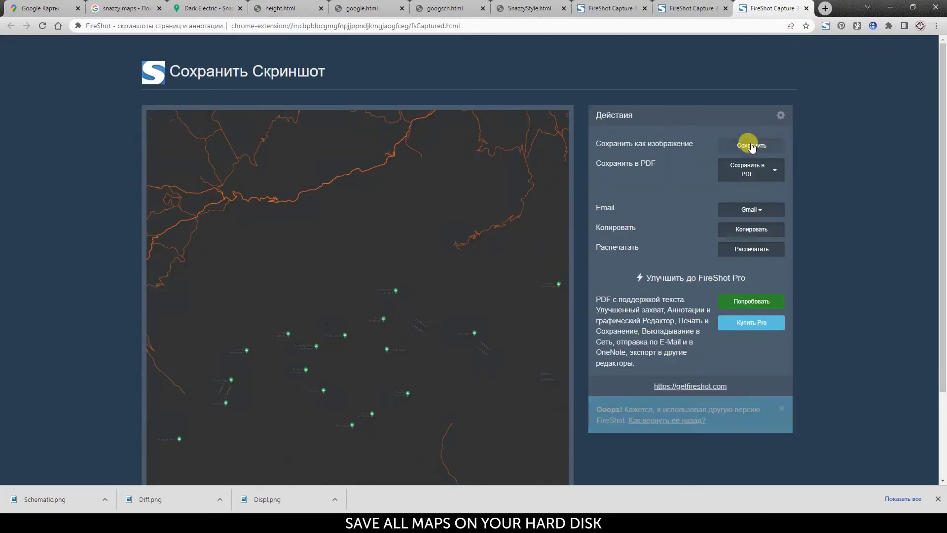
{"action": "left_click", "coordinate": [751, 146]}
{"action": "type", "text": "Snazzy"}
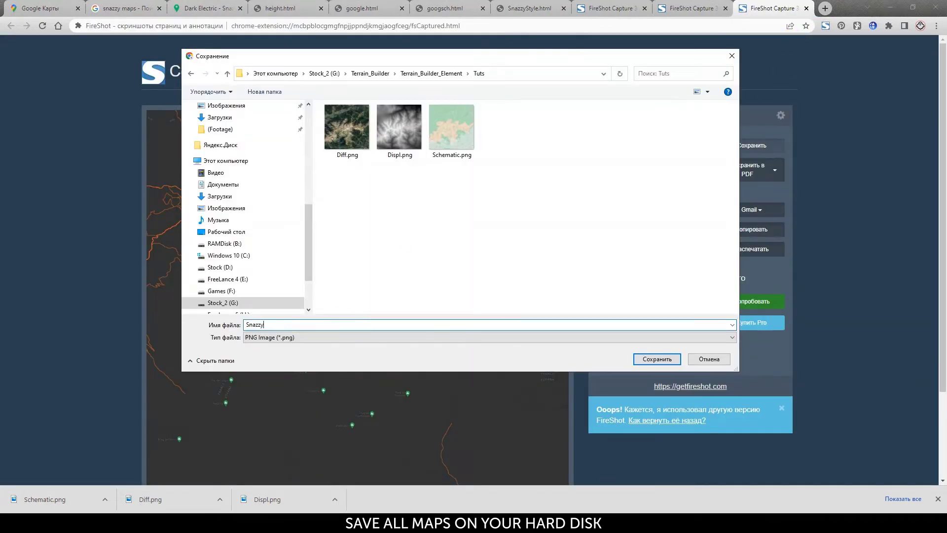
{"action": "key", "text": "Return"}
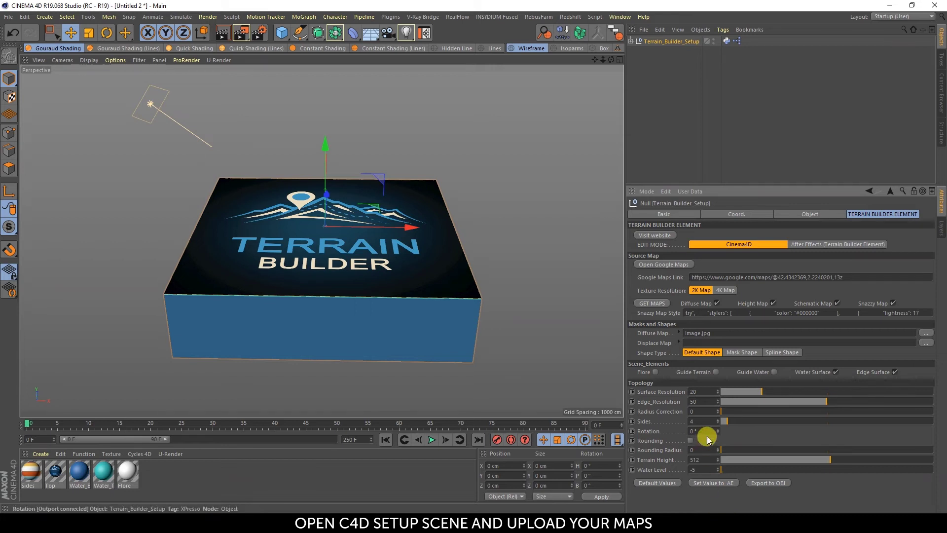
Load Diff.png as the Diffuse Map without copying it into the project
{"action": "left_click", "coordinate": [927, 336]}
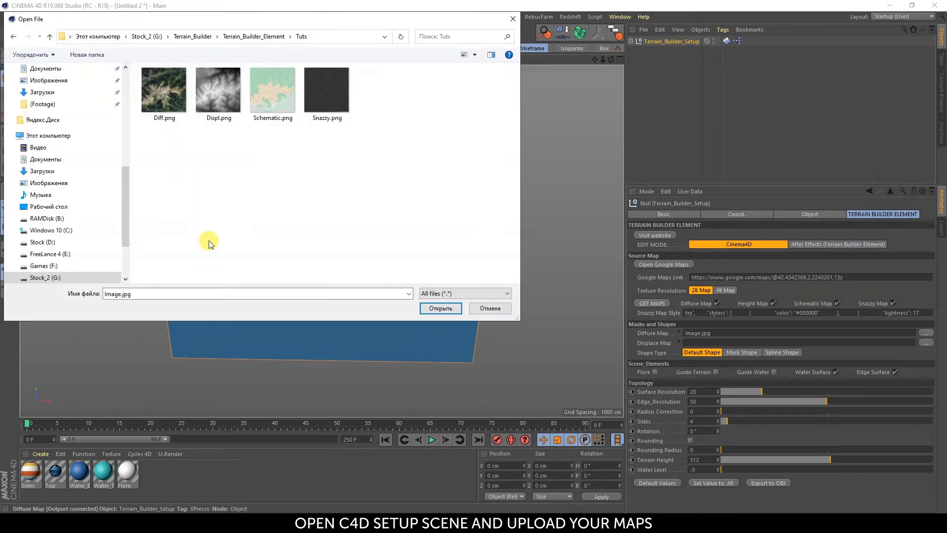
{"action": "double_click", "coordinate": [168, 91]}
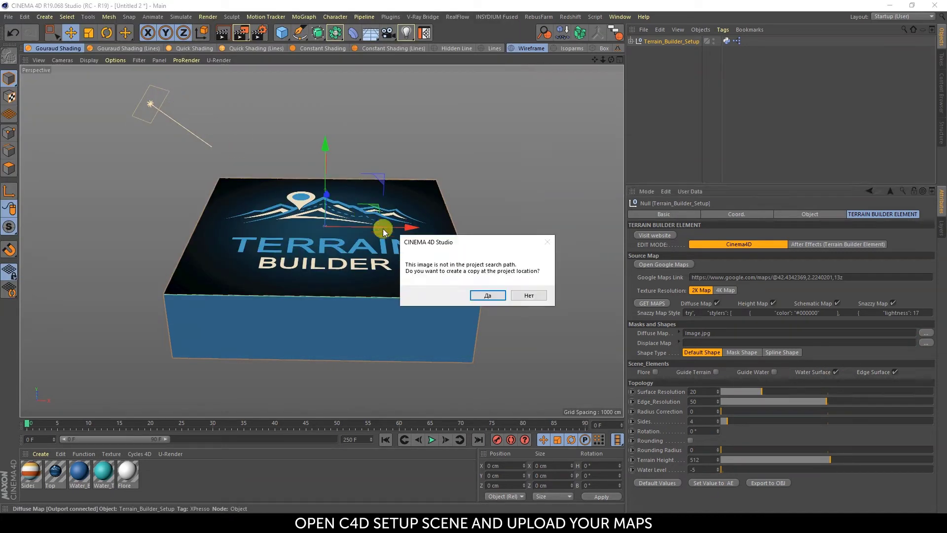
{"action": "left_click", "coordinate": [536, 297]}
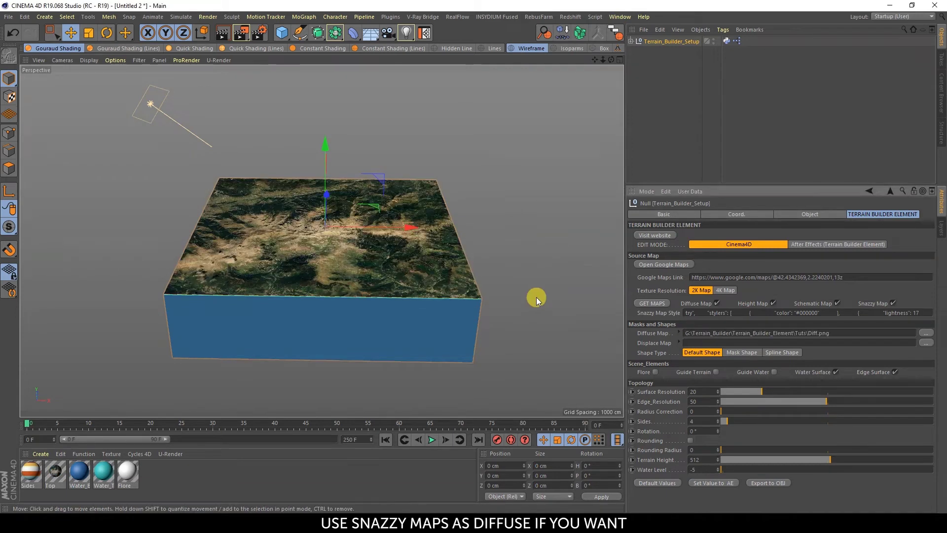
Load Displ.png as the Displace Map without copying it into the project
{"action": "left_click", "coordinate": [925, 343]}
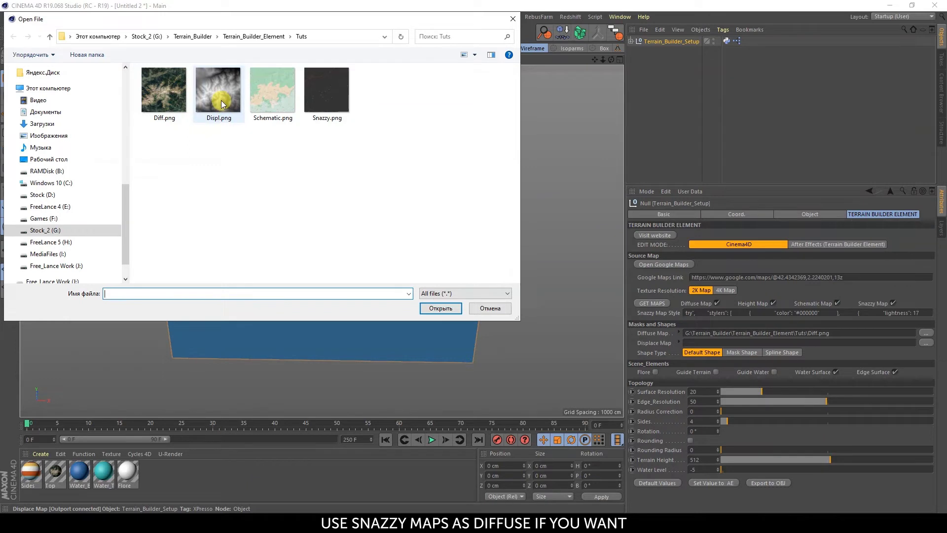
{"action": "double_click", "coordinate": [221, 99]}
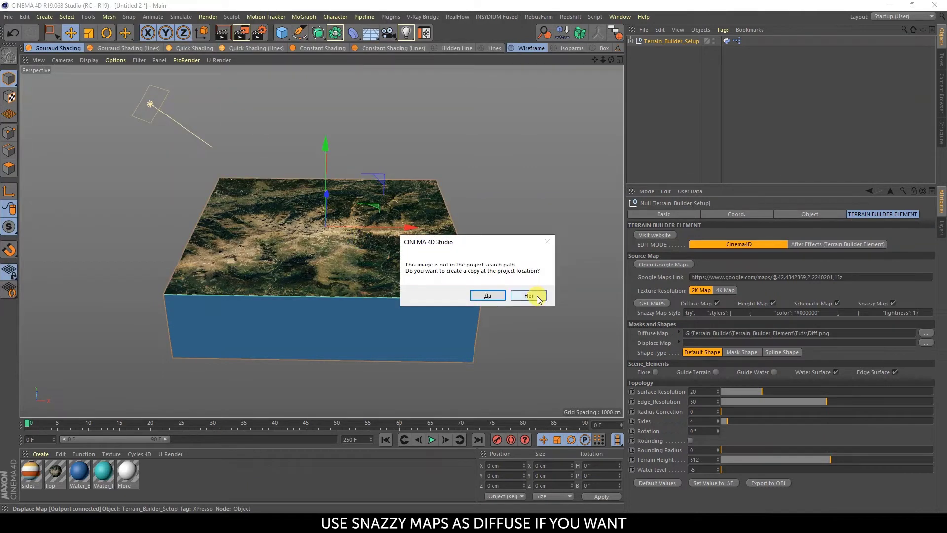
{"action": "left_click", "coordinate": [536, 296]}
{"action": "scroll", "coordinate": [377, 244], "scroll_direction": "up", "scroll_amount": 3}
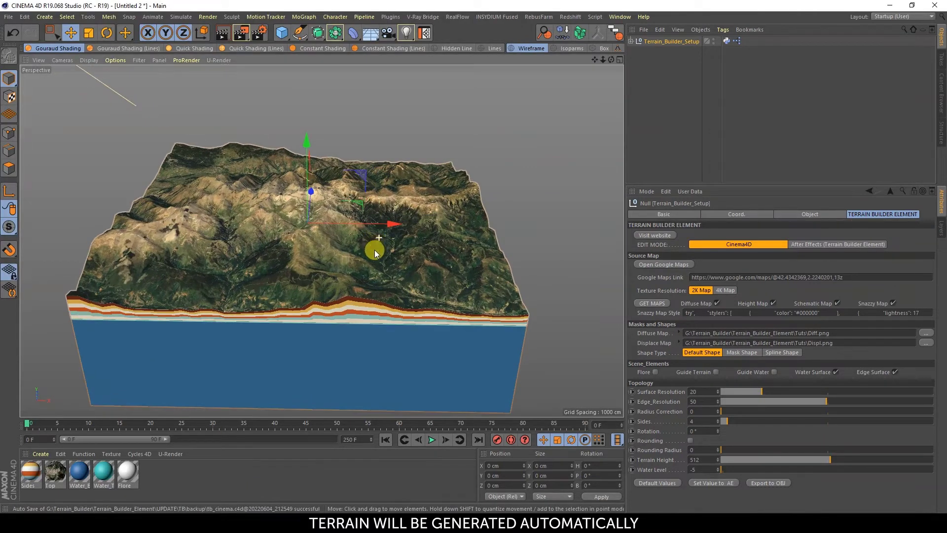
Lower the terrain surface resolution from 20 to 15, checking it in wireframe
{"action": "mouse_move", "coordinate": [375, 249]}
{"action": "left_mouse_down", "text": "alt"}
{"action": "mouse_move", "coordinate": [445, 271]}
{"action": "mouse_move", "coordinate": [441, 243]}
{"action": "mouse_move", "coordinate": [187, 241]}
{"action": "mouse_move", "coordinate": [194, 179]}
{"action": "mouse_move", "coordinate": [226, 205]}
{"action": "mouse_move", "coordinate": [125, 62]}
{"action": "left_mouse_up", "text": "alt"}
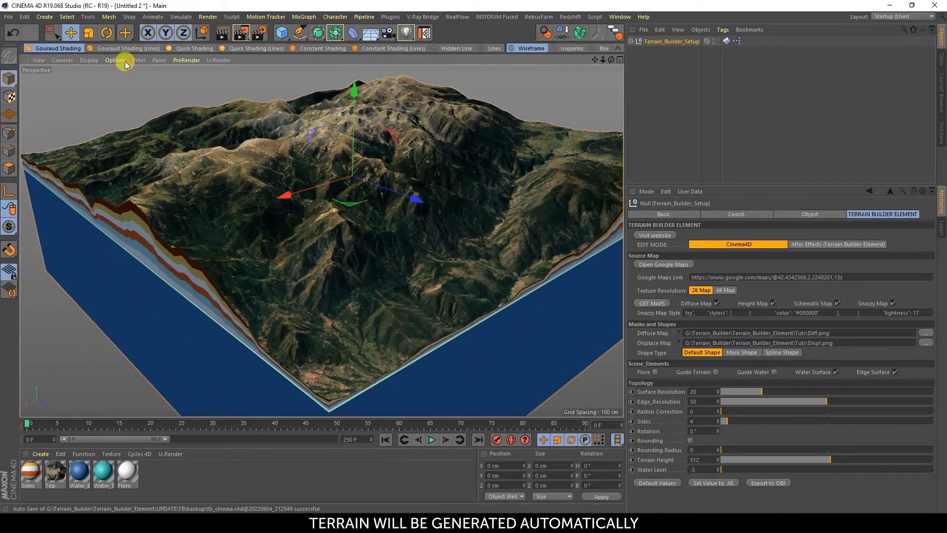
{"action": "left_click", "coordinate": [127, 48]}
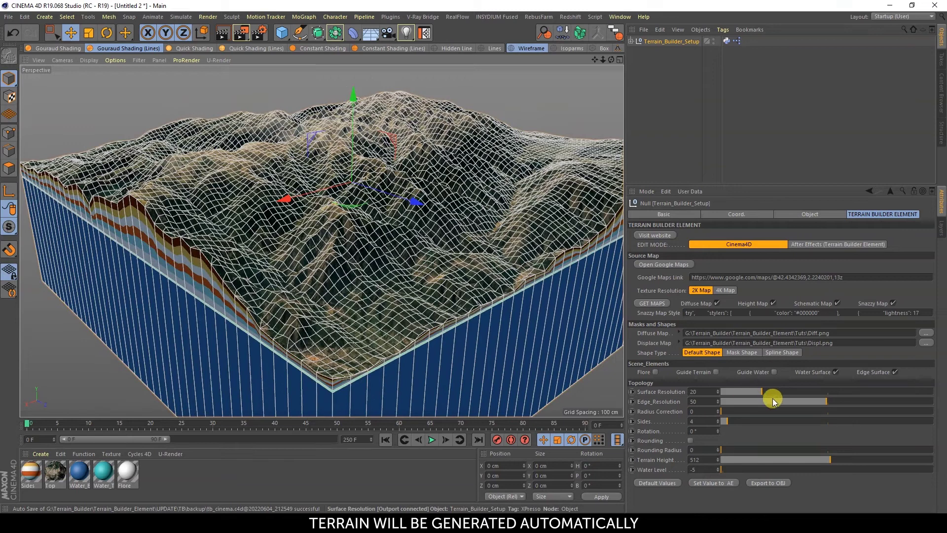
{"action": "left_click_drag", "start_coordinate": [762, 392], "coordinate": [752, 391]}
{"action": "left_click_drag", "start_coordinate": [332, 268], "coordinate": [254, 143], "text": "alt"}
{"action": "key", "text": "n"}
{"action": "key", "text": "a"}
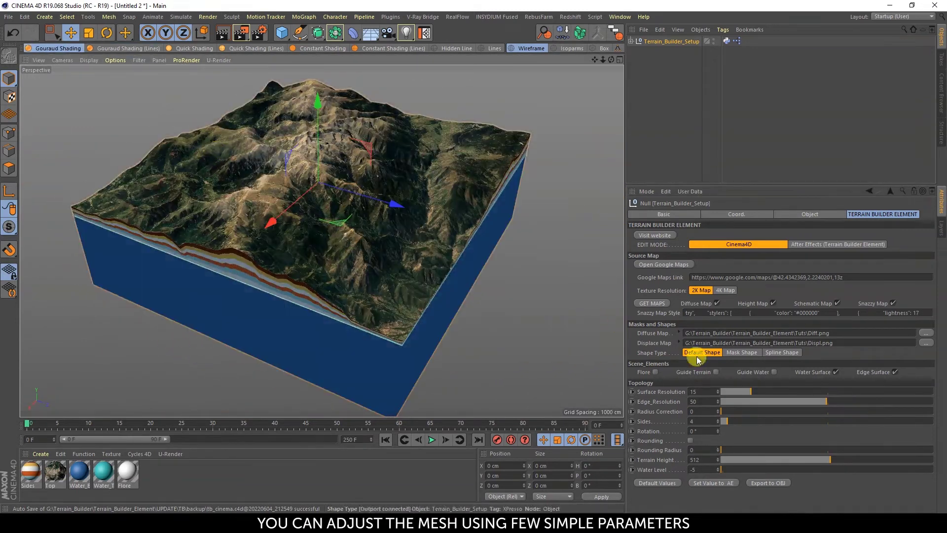
Adjust the terrain's sides from a smooth round shape down to a square block
{"action": "mouse_move", "coordinate": [722, 412]}
{"action": "left_mouse_down"}
{"action": "mouse_move", "coordinate": [765, 411]}
{"action": "mouse_move", "coordinate": [785, 423]}
{"action": "left_mouse_up"}
{"action": "mouse_move", "coordinate": [347, 280]}
{"action": "left_mouse_down", "text": "alt"}
{"action": "mouse_move", "coordinate": [234, 187]}
{"action": "mouse_move", "coordinate": [359, 233]}
{"action": "left_mouse_up", "text": "alt"}
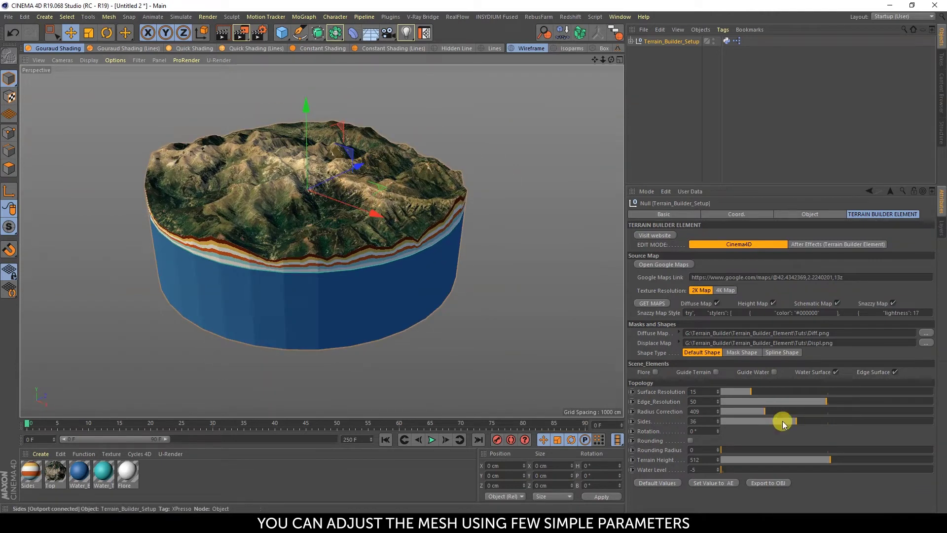
{"action": "left_click_drag", "start_coordinate": [781, 421], "coordinate": [857, 421]}
{"action": "left_click_drag", "start_coordinate": [426, 220], "coordinate": [336, 256], "text": "alt"}
Rotate the square block, round its corners more strongly, and set Shape Type to Spline Shape
{"action": "mouse_move", "coordinate": [717, 420]}
{"action": "left_mouse_down"}
{"action": "mouse_move", "coordinate": [702, 422]}
{"action": "mouse_move", "coordinate": [718, 431]}
{"action": "mouse_move", "coordinate": [702, 427]}
{"action": "mouse_move", "coordinate": [819, 449]}
{"action": "left_mouse_up"}
{"action": "left_click", "coordinate": [689, 441]}
{"action": "left_click_drag", "start_coordinate": [465, 223], "coordinate": [334, 267], "text": "alt"}
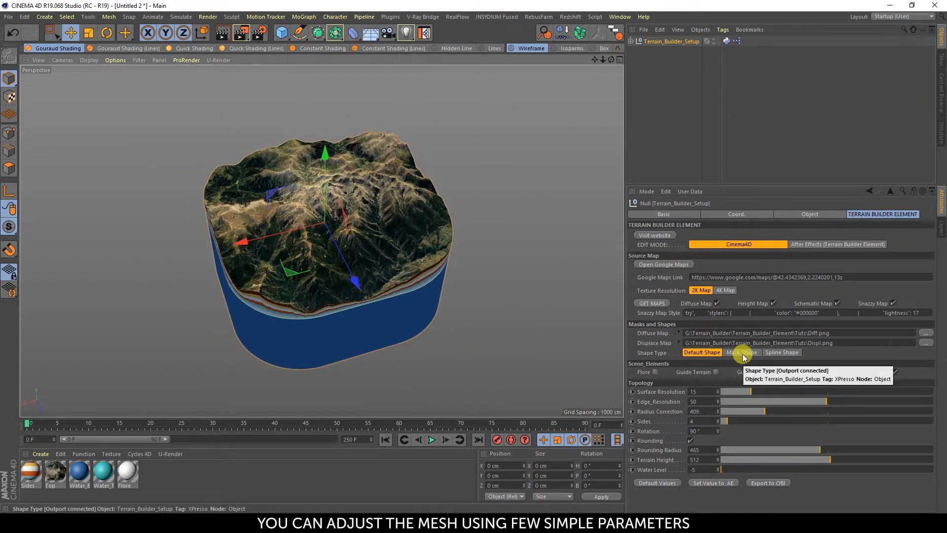
{"action": "left_click", "coordinate": [781, 353]}
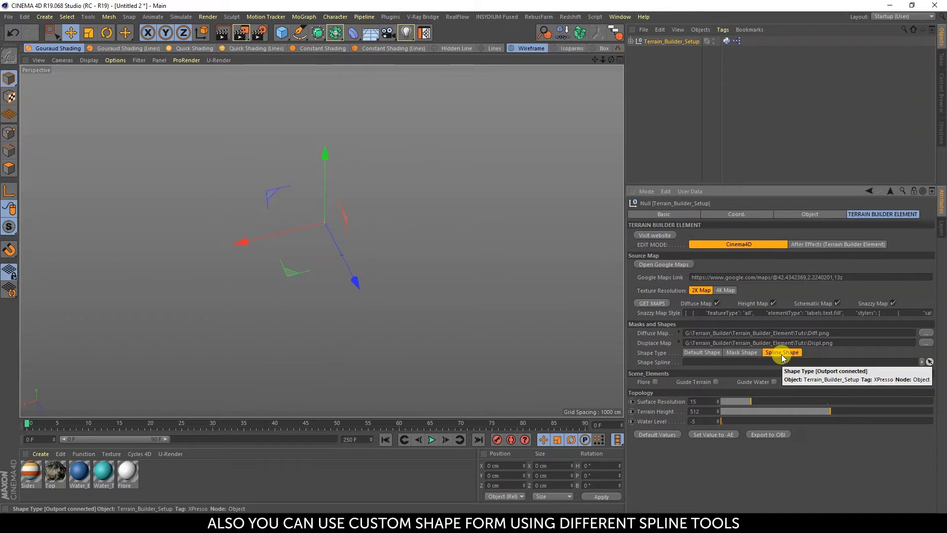
Show the guide terrain in a maximised, centered Top view with Gouraud Shading
{"action": "left_click", "coordinate": [716, 382]}
{"action": "middle_click", "coordinate": [436, 249]}
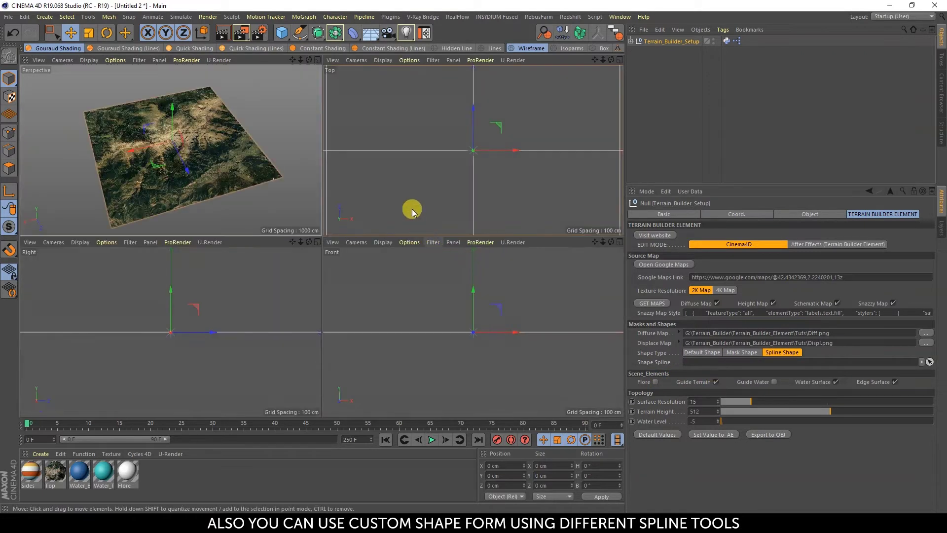
{"action": "middle_click", "coordinate": [431, 185]}
{"action": "left_click", "coordinate": [56, 49]}
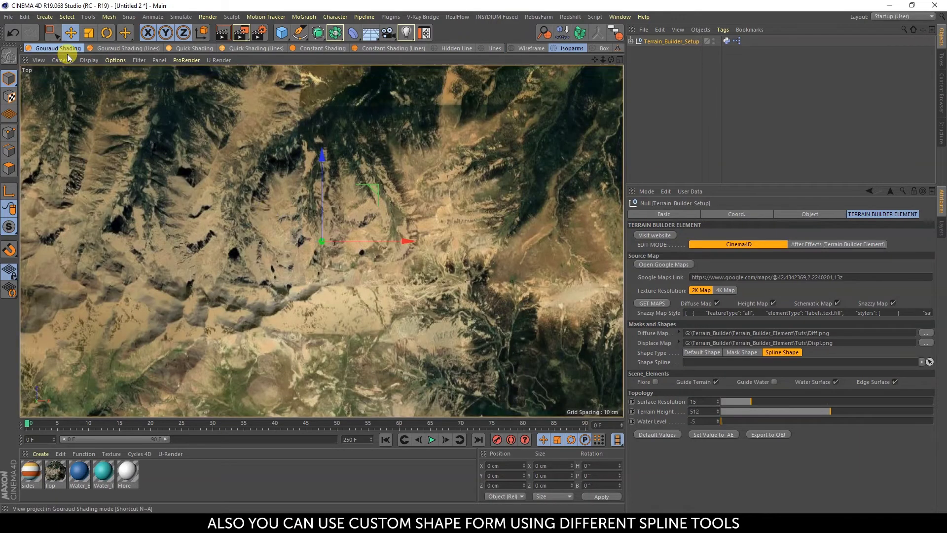
{"action": "scroll", "coordinate": [268, 231], "scroll_direction": "down", "scroll_amount": 3}
{"action": "scroll", "coordinate": [272, 233], "scroll_direction": "down", "scroll_amount": 2}
{"action": "middle_click_drag", "start_coordinate": [271, 232], "coordinate": [317, 227], "text": "alt"}
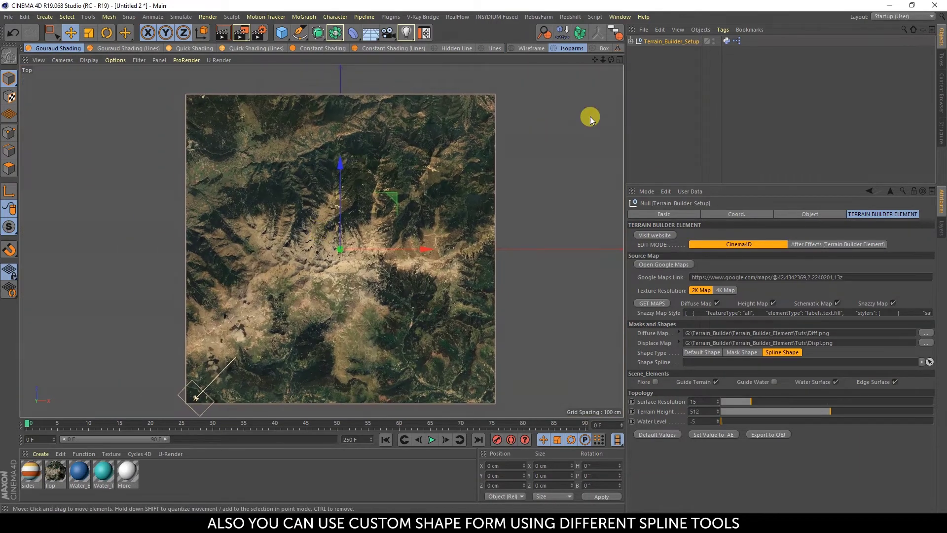
{"action": "left_click", "coordinate": [644, 101]}
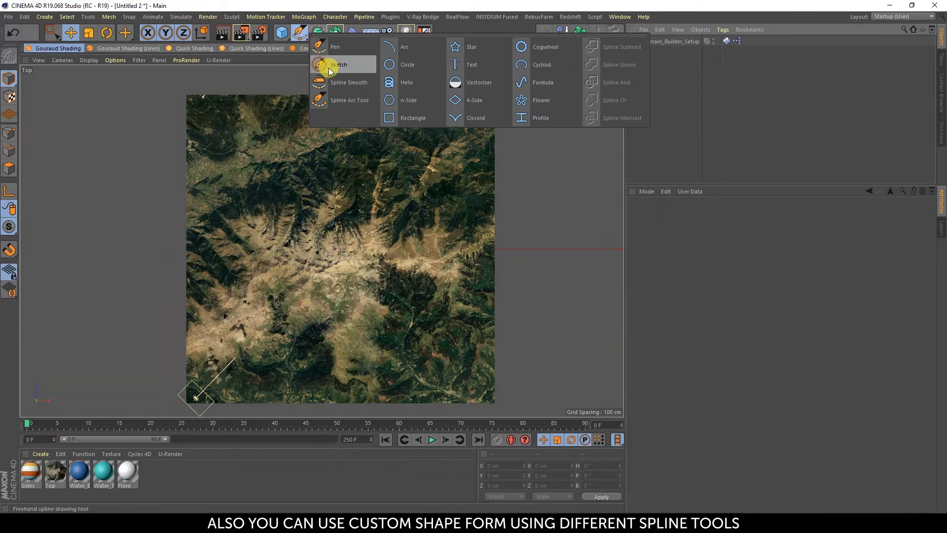
Sketch a freehand outline around the mountains and enable Close Spline on it
{"action": "left_click_drag", "start_coordinate": [302, 38], "coordinate": [333, 64]}
{"action": "left_click_drag", "start_coordinate": [264, 138], "coordinate": [248, 324]}
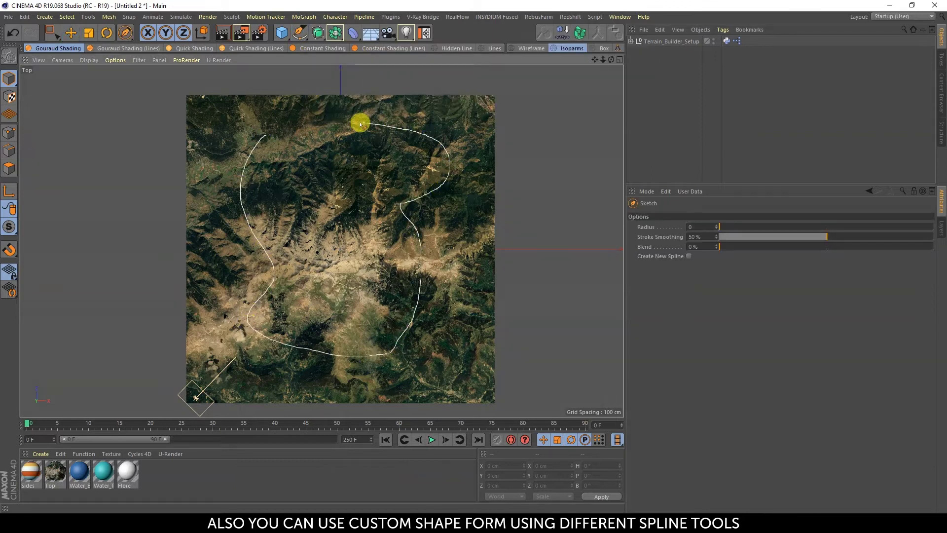
{"action": "left_click_drag", "start_coordinate": [361, 124], "coordinate": [334, 130]}
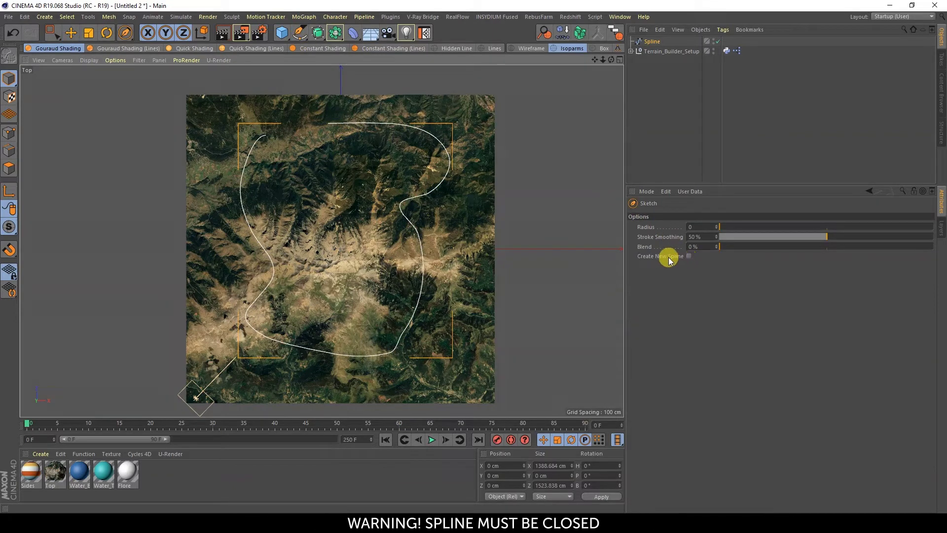
{"action": "left_click", "coordinate": [653, 42]}
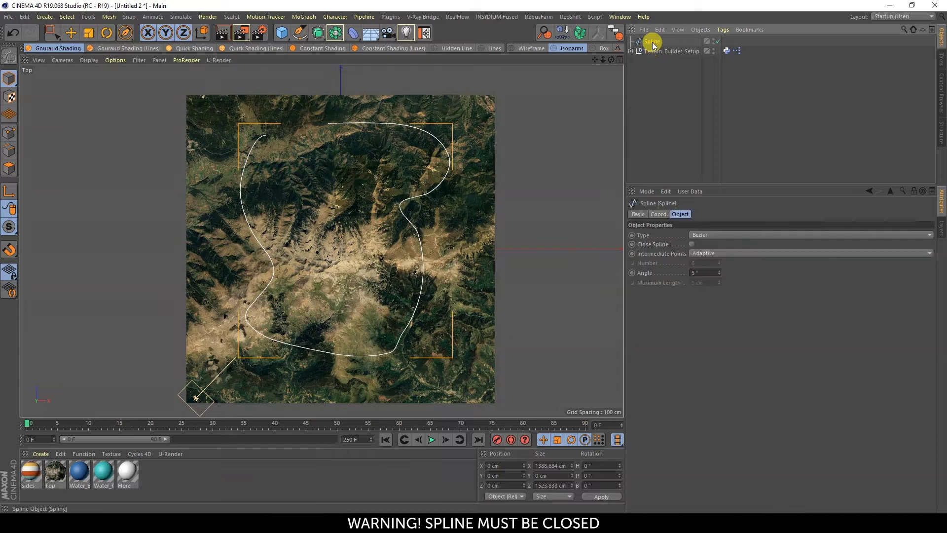
{"action": "left_click", "coordinate": [694, 244]}
{"action": "middle_click", "coordinate": [473, 206]}
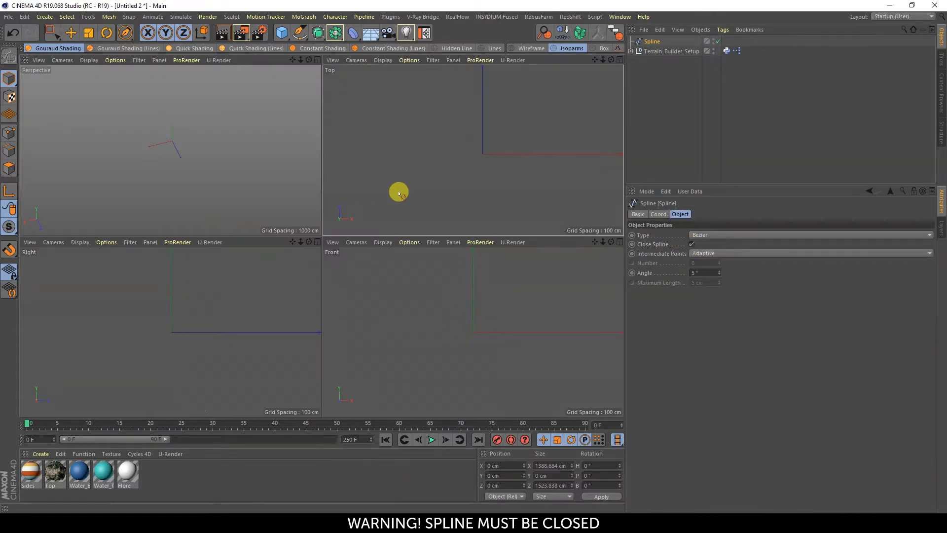
Assign the spline as the terrain's Shape Spline and turn off Guide Terrain
{"action": "middle_click", "coordinate": [250, 170]}
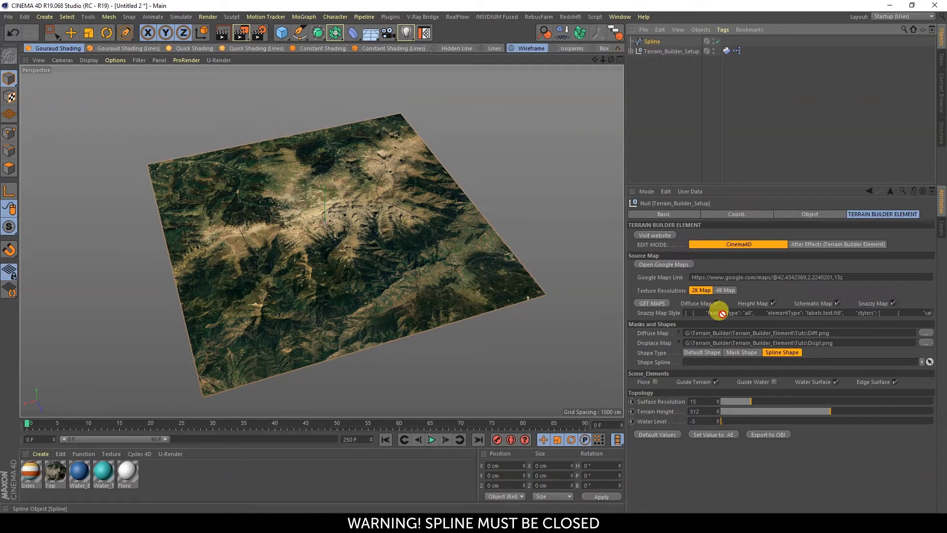
{"action": "left_click_drag", "start_coordinate": [702, 366], "coordinate": [702, 366]}
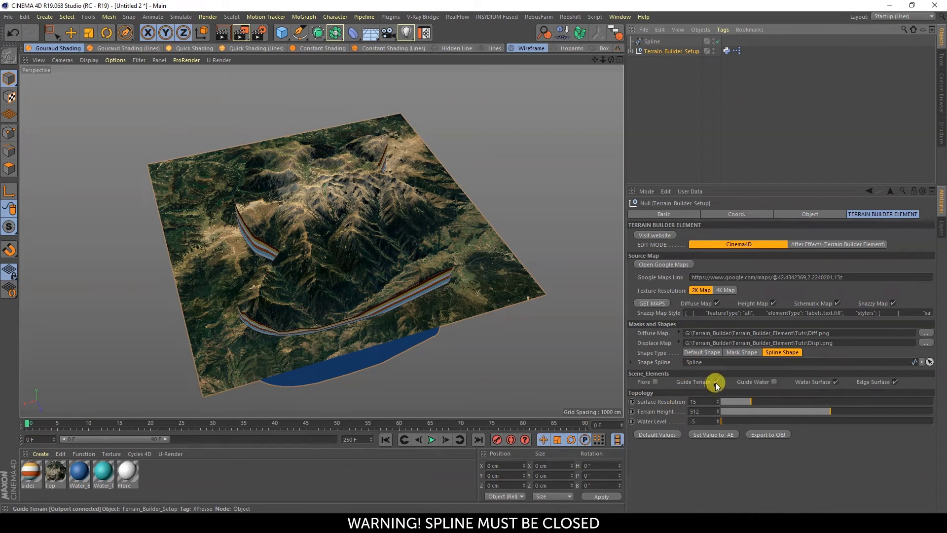
{"action": "left_click", "coordinate": [716, 383]}
{"action": "mouse_move", "coordinate": [323, 268]}
{"action": "left_mouse_down", "text": "alt"}
{"action": "mouse_move", "coordinate": [440, 260]}
{"action": "mouse_move", "coordinate": [392, 221]}
{"action": "mouse_move", "coordinate": [451, 232]}
{"action": "mouse_move", "coordinate": [381, 228]}
{"action": "left_mouse_up", "text": "alt"}
Stretch the terrain's right lobe outward by moving the spline's points
{"action": "left_click", "coordinate": [650, 41]}
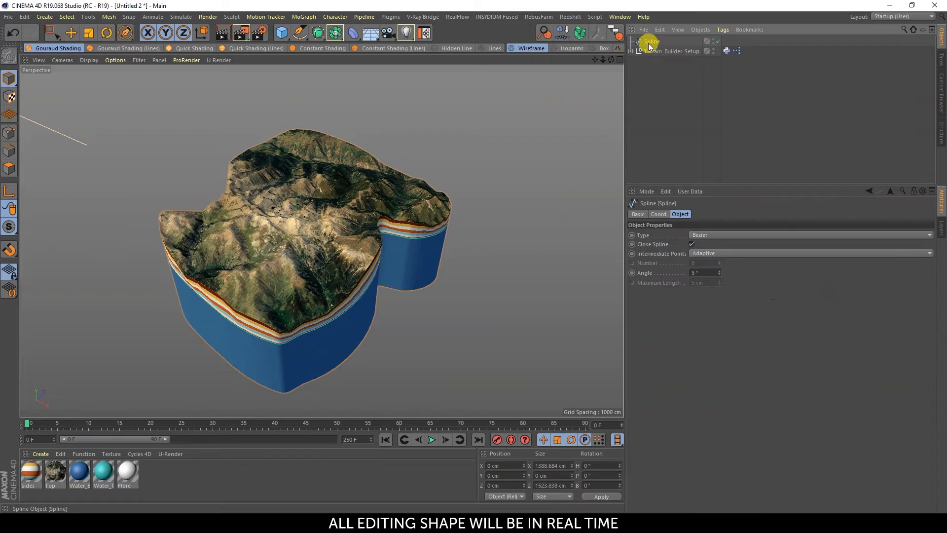
{"action": "left_click_drag", "start_coordinate": [52, 33], "coordinate": [70, 33]}
{"action": "left_click", "coordinate": [9, 133]}
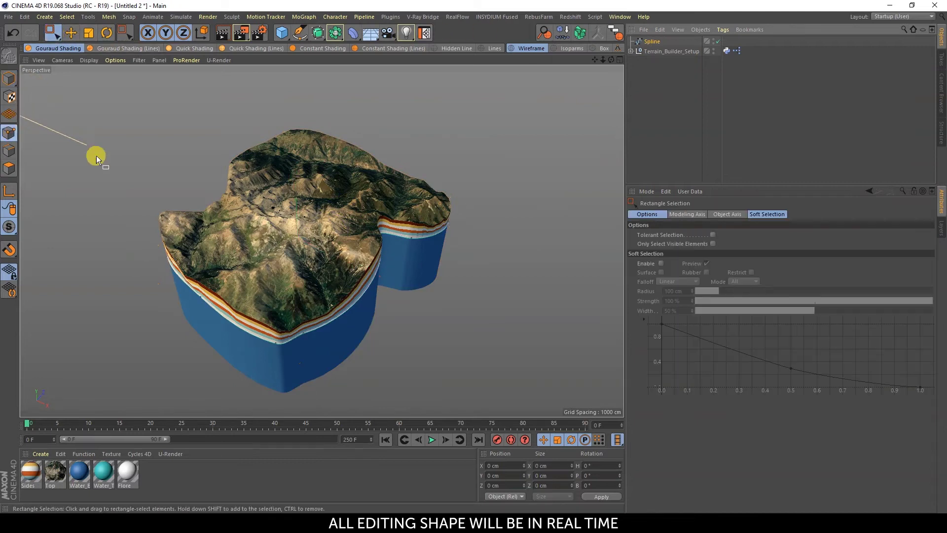
{"action": "mouse_move", "coordinate": [347, 206]}
{"action": "left_mouse_down"}
{"action": "mouse_move", "coordinate": [447, 260]}
{"action": "mouse_move", "coordinate": [518, 272]}
{"action": "mouse_move", "coordinate": [255, 247]}
{"action": "mouse_move", "coordinate": [148, 249]}
{"action": "left_mouse_up"}
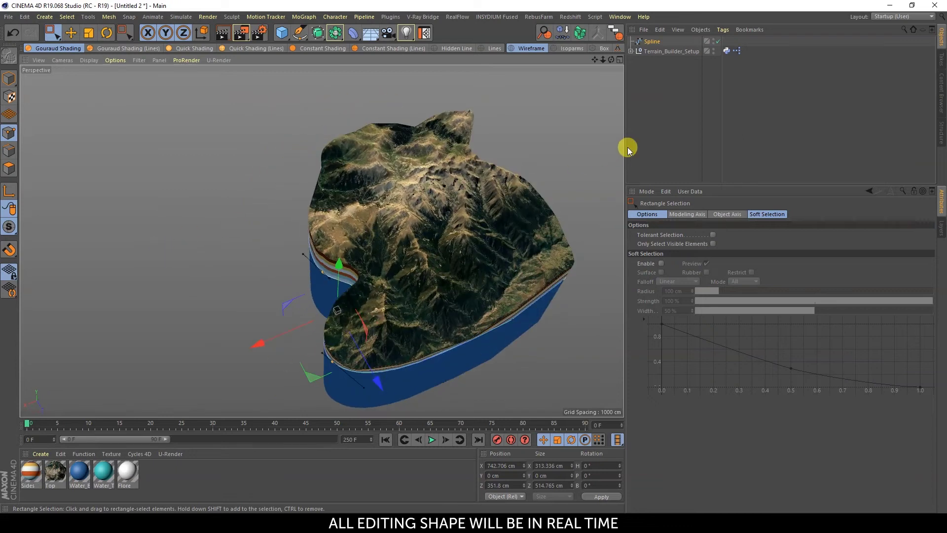
{"action": "left_click", "coordinate": [700, 90]}
Inspect the reshaped terrain and change its Shape Type to Mask Shape
{"action": "left_click", "coordinate": [671, 50]}
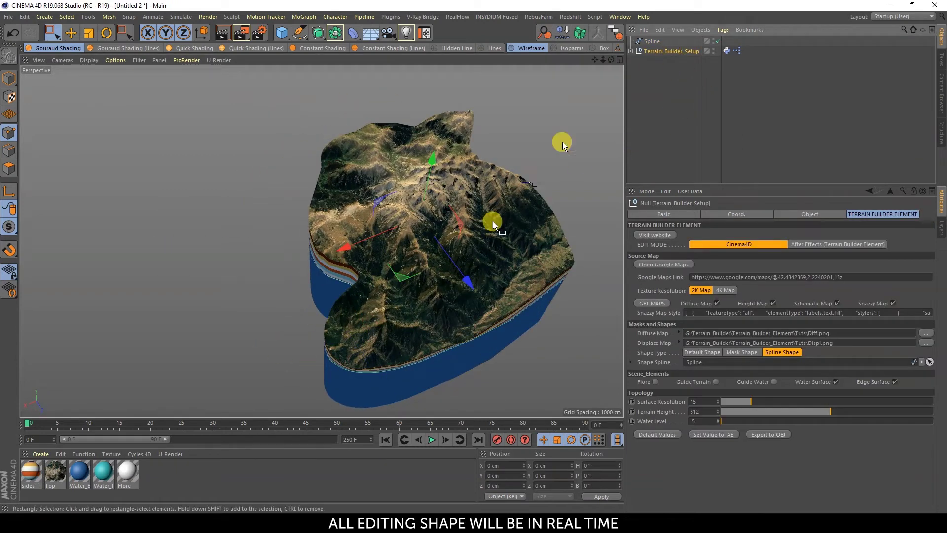
{"action": "left_click_drag", "start_coordinate": [493, 222], "coordinate": [452, 209], "text": "alt"}
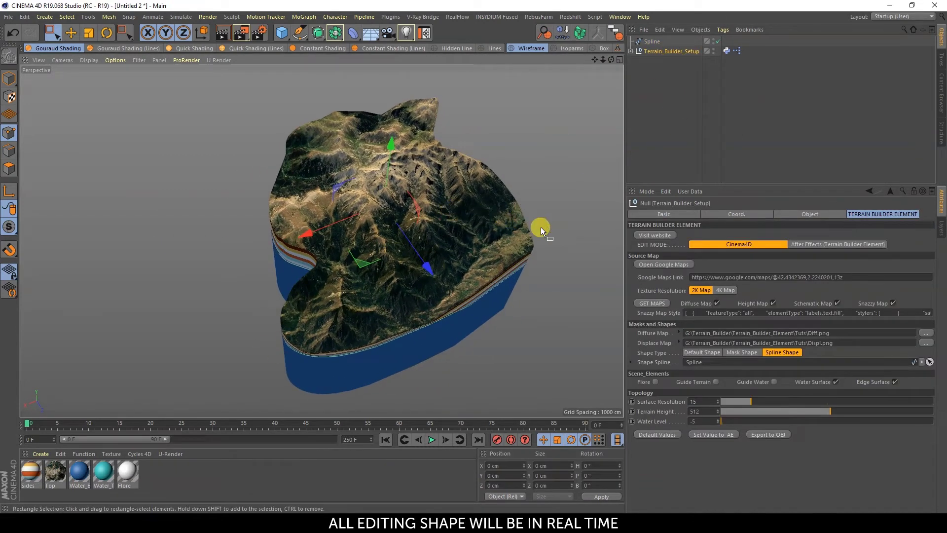
{"action": "left_click", "coordinate": [738, 353]}
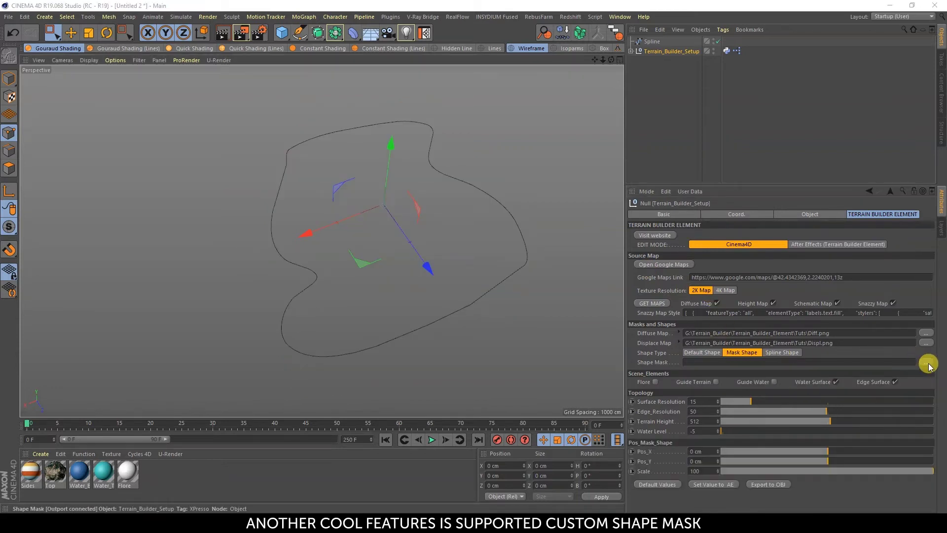
Load Mask.jpg as the terrain's shape mask
{"action": "left_click", "coordinate": [925, 362]}
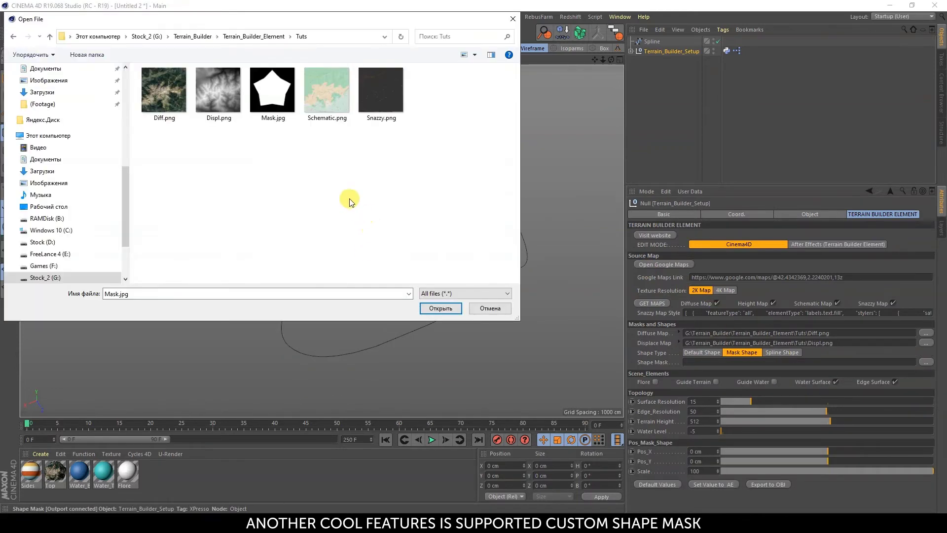
{"action": "left_click", "coordinate": [288, 119]}
{"action": "left_click", "coordinate": [433, 310]}
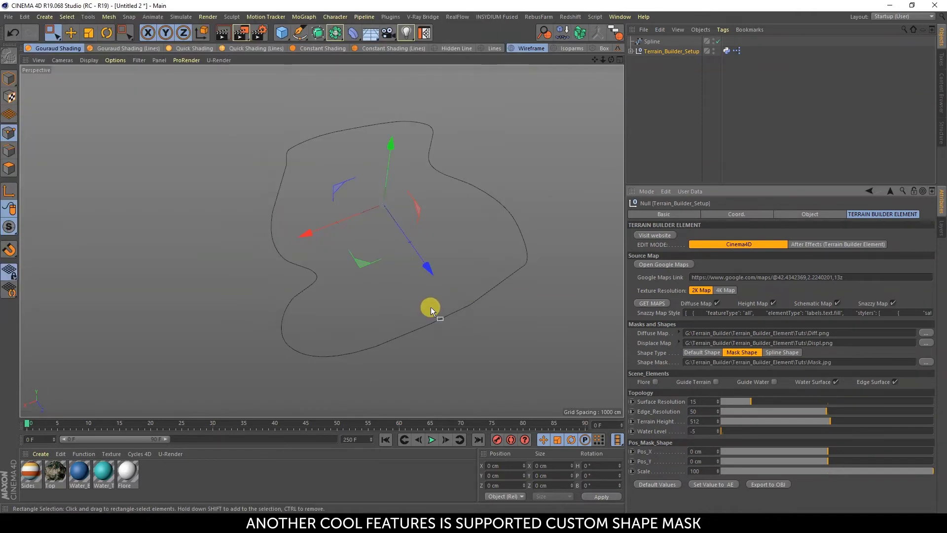
{"action": "mouse_move", "coordinate": [429, 306]}
{"action": "left_mouse_down", "text": "alt"}
{"action": "mouse_move", "coordinate": [391, 229]}
{"action": "mouse_move", "coordinate": [420, 211]}
{"action": "mouse_move", "coordinate": [382, 223]}
{"action": "mouse_move", "coordinate": [438, 237]}
{"action": "mouse_move", "coordinate": [429, 224]}
{"action": "mouse_move", "coordinate": [424, 232]}
{"action": "left_mouse_up", "text": "alt"}
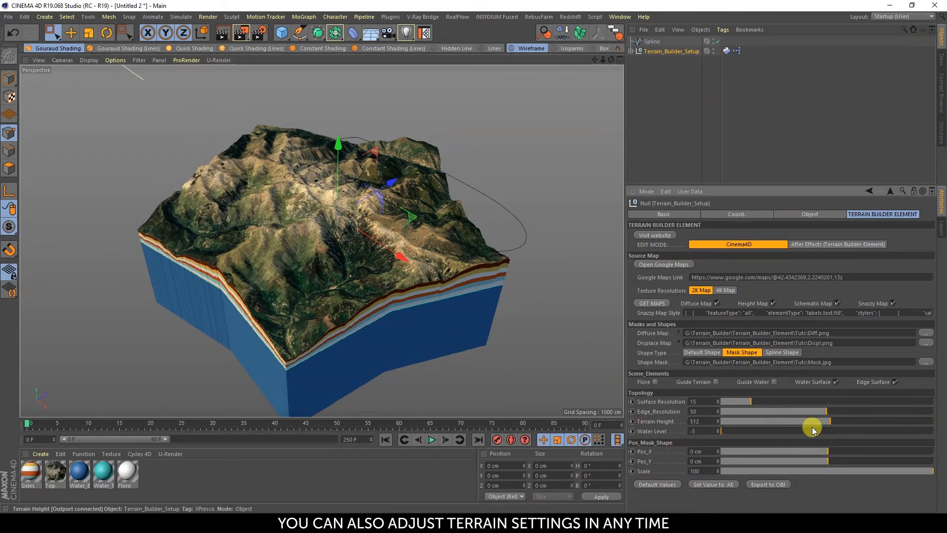
Adjust Terrain Height, raise Water Level to flood, then reset both to defaults
{"action": "mouse_move", "coordinate": [812, 430]}
{"action": "left_mouse_down"}
{"action": "mouse_move", "coordinate": [890, 414]}
{"action": "mouse_move", "coordinate": [776, 429]}
{"action": "mouse_move", "coordinate": [855, 426]}
{"action": "mouse_move", "coordinate": [800, 426]}
{"action": "left_mouse_up"}
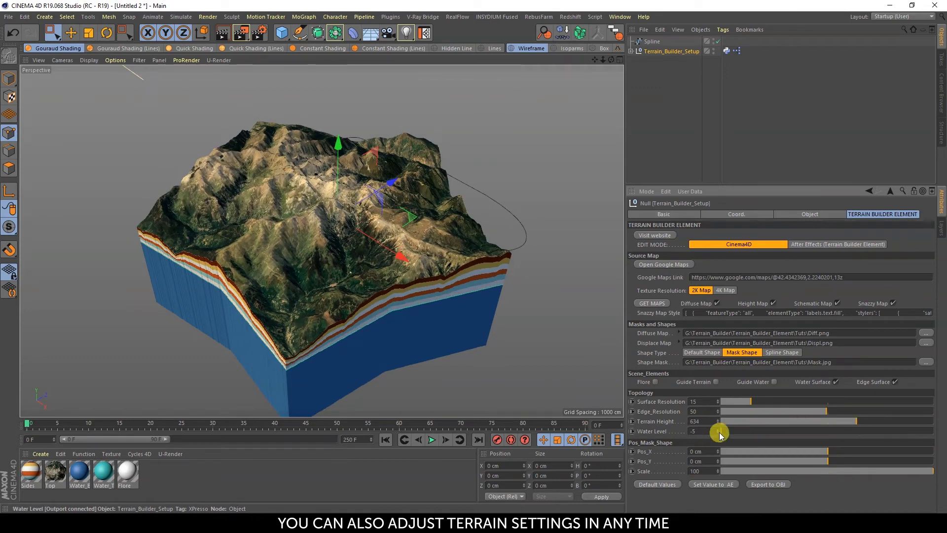
{"action": "mouse_move", "coordinate": [720, 434]}
{"action": "left_mouse_down"}
{"action": "mouse_move", "coordinate": [846, 429]}
{"action": "mouse_move", "coordinate": [797, 430]}
{"action": "mouse_move", "coordinate": [814, 431]}
{"action": "left_mouse_up"}
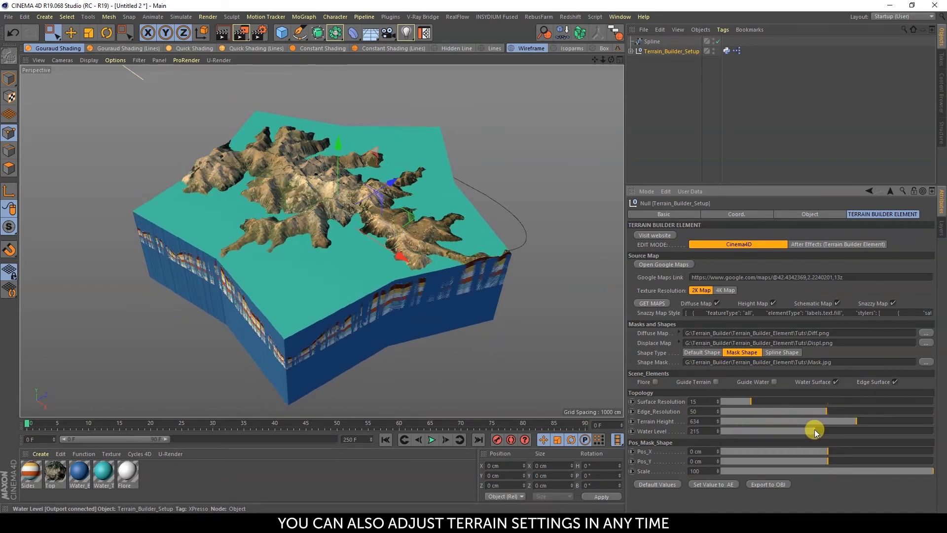
{"action": "left_click", "coordinate": [702, 487]}
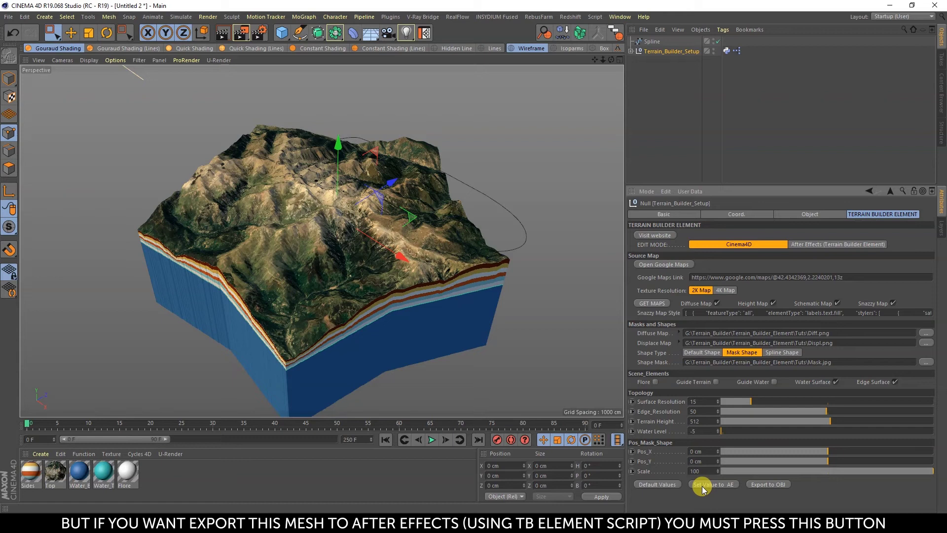
Export Terrain.obj via Export to OBJ into Terrain_Builder_Element's Tuts folder
{"action": "left_click", "coordinate": [765, 485]}
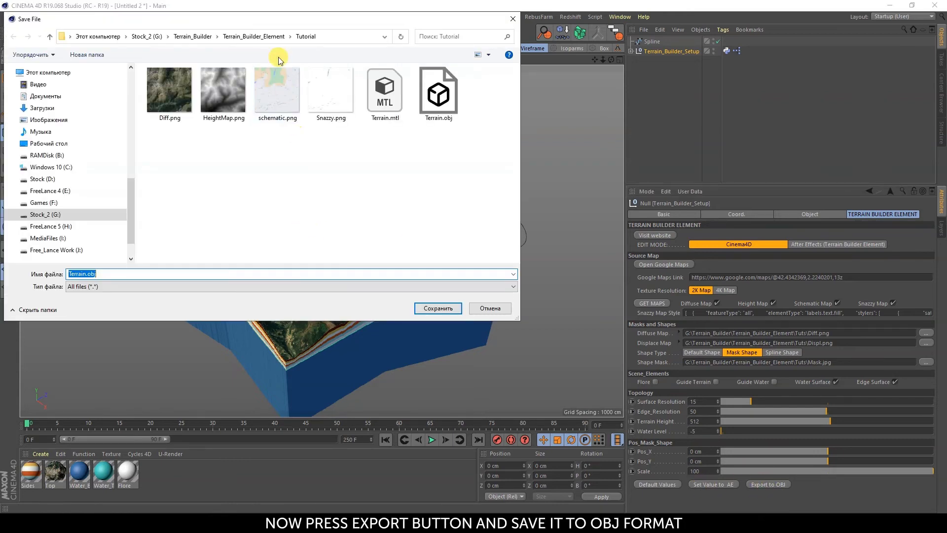
{"action": "left_click", "coordinate": [254, 36]}
{"action": "double_click", "coordinate": [168, 218]}
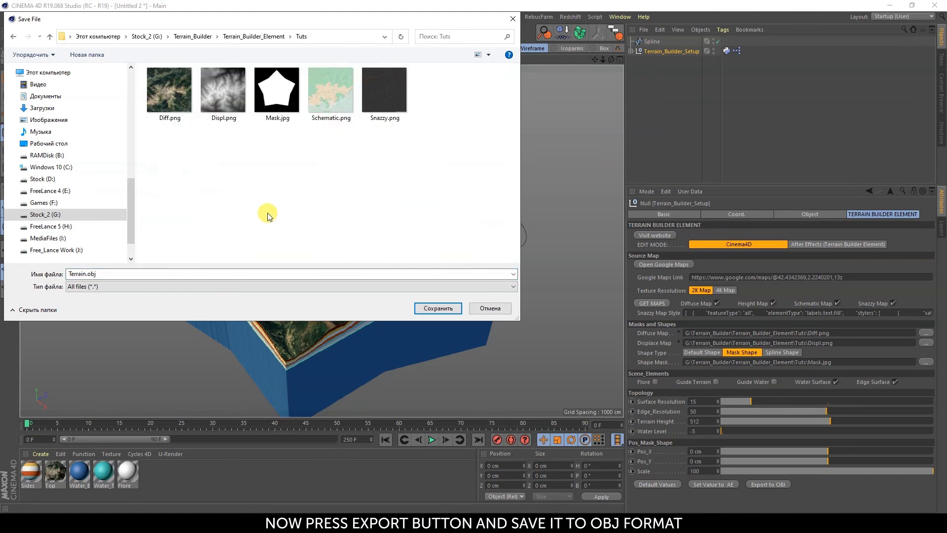
{"action": "left_click", "coordinate": [128, 274]}
{"action": "left_click", "coordinate": [439, 308]}
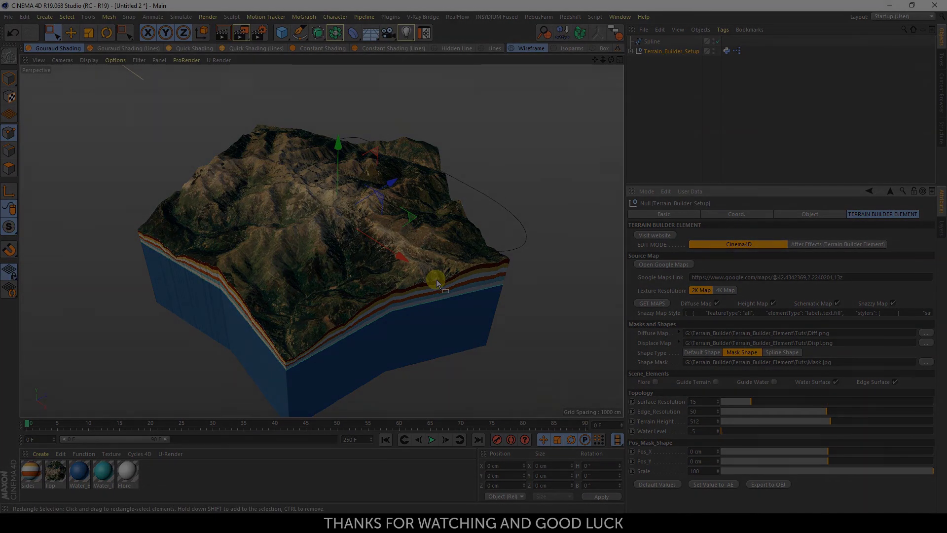